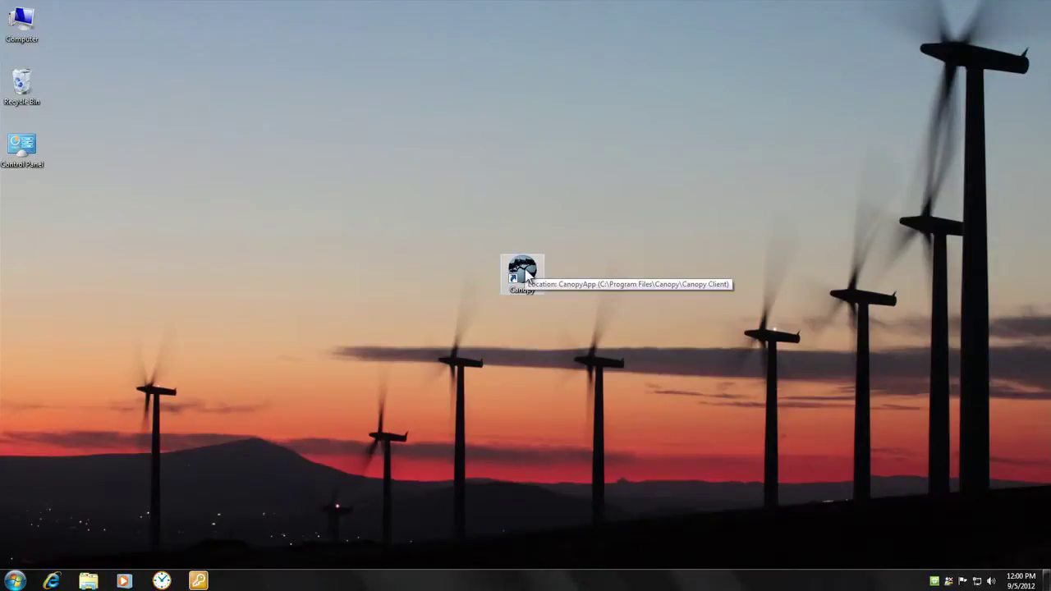
Launch Canopy and log in with the account's username and password
double_click(524, 273)
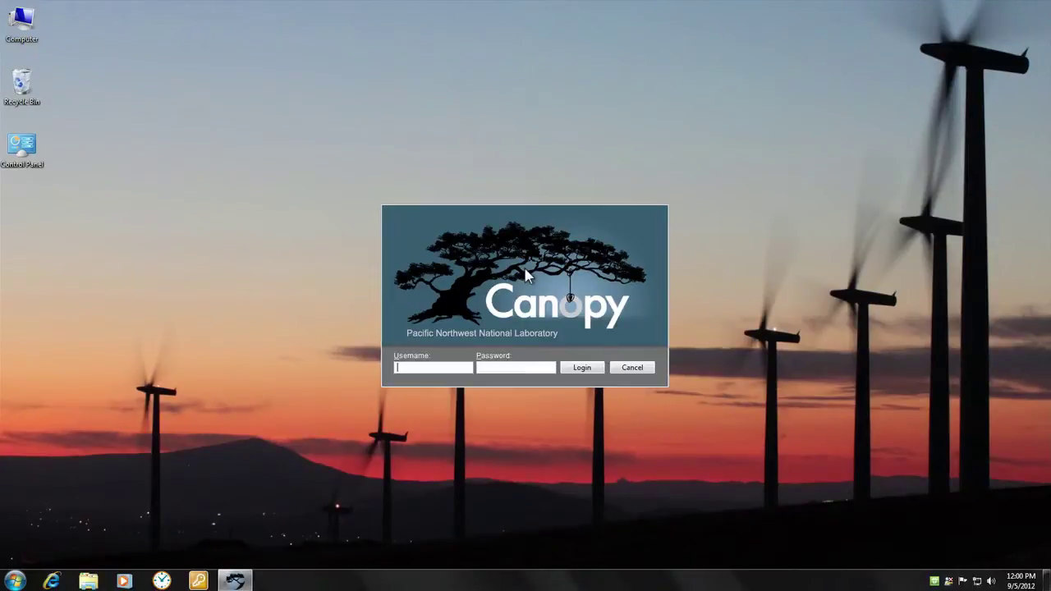
text(demo)
key(Tab)
text(demo)
key(Return)
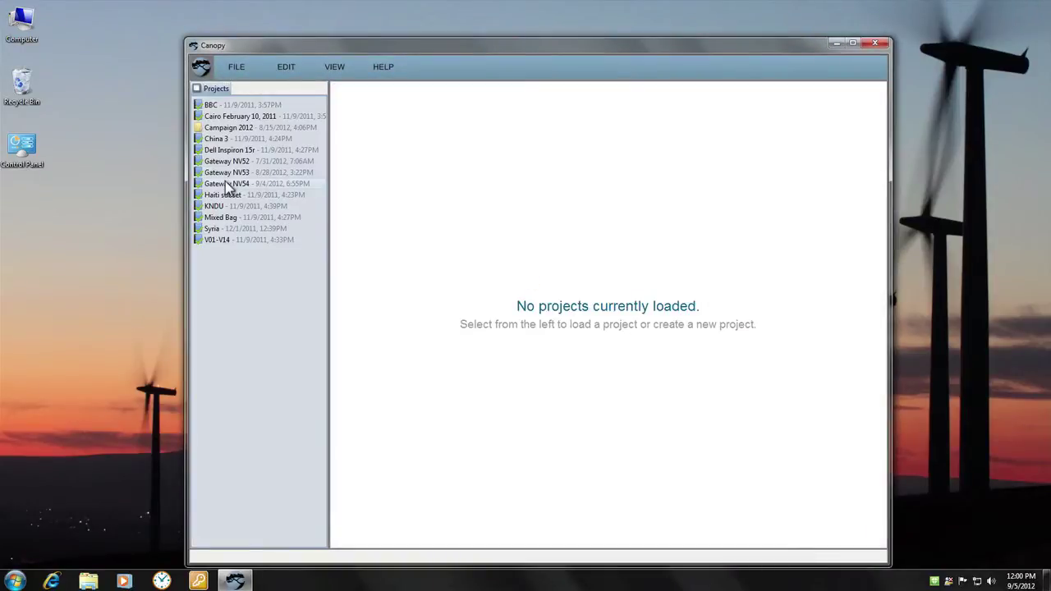
Open the Gateway NV54 project and maximize the Canopy window
click(228, 185)
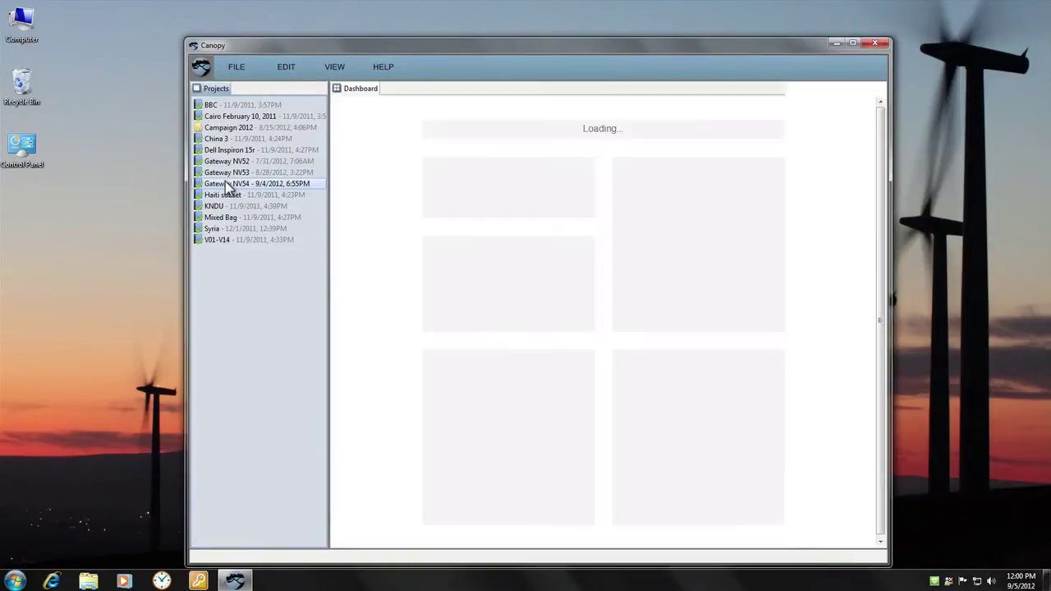
double_click(430, 48)
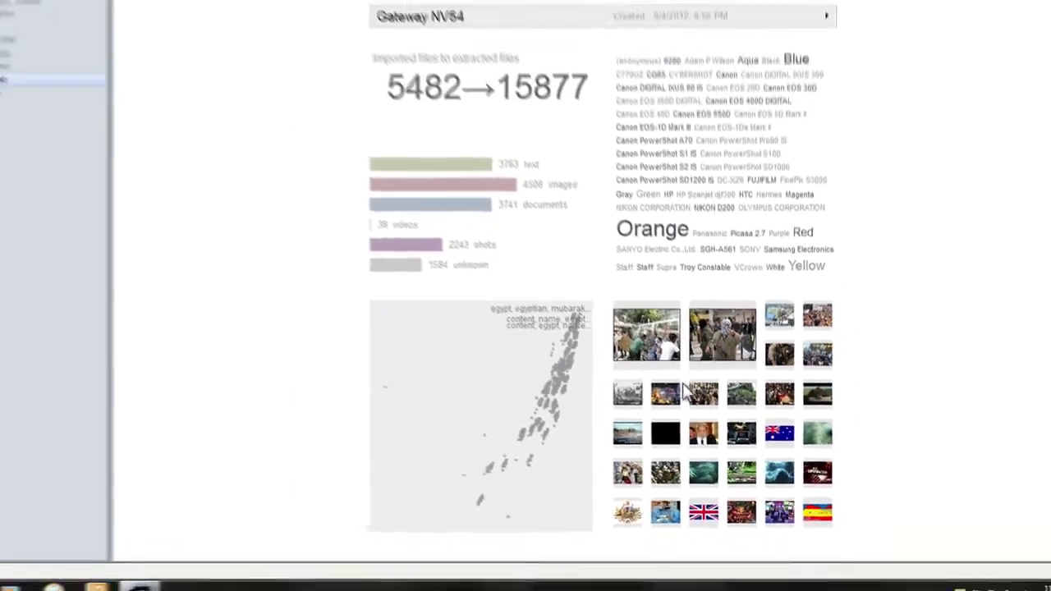
Switch to the Image Grid and select the red race car photo Alan Jones.pdf_004.jpg
click(686, 393)
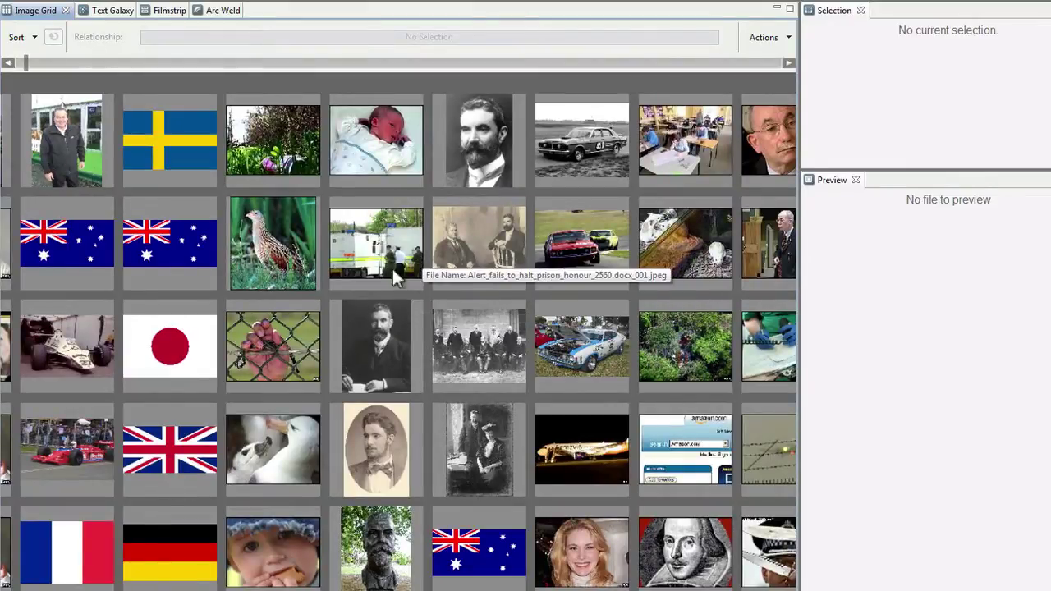
click(68, 448)
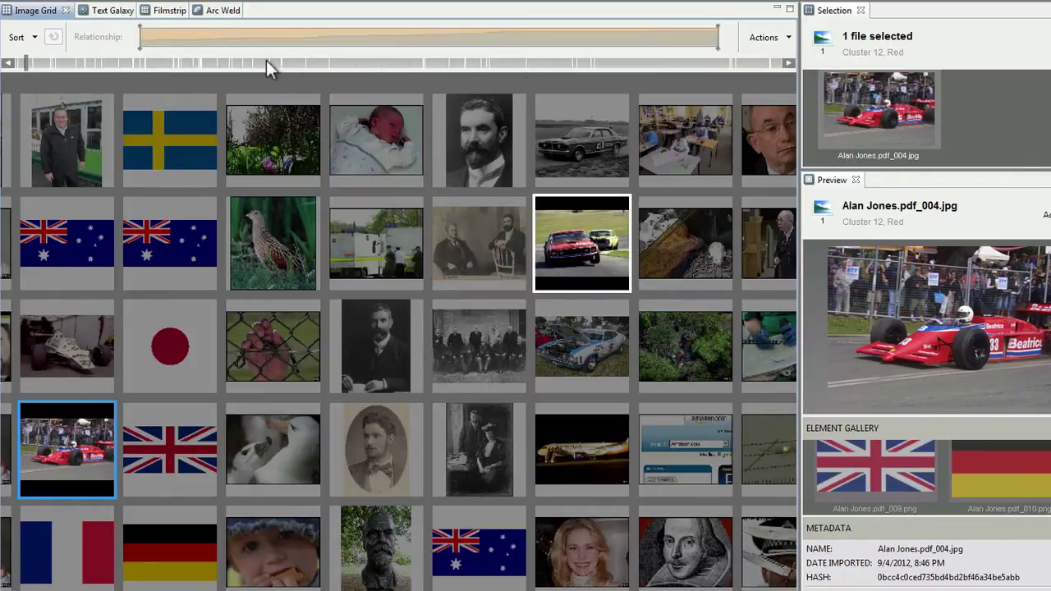
Sort the grid by Related and add the Holden Dealer Team and Dick Johnson Racing car photos
click(35, 38)
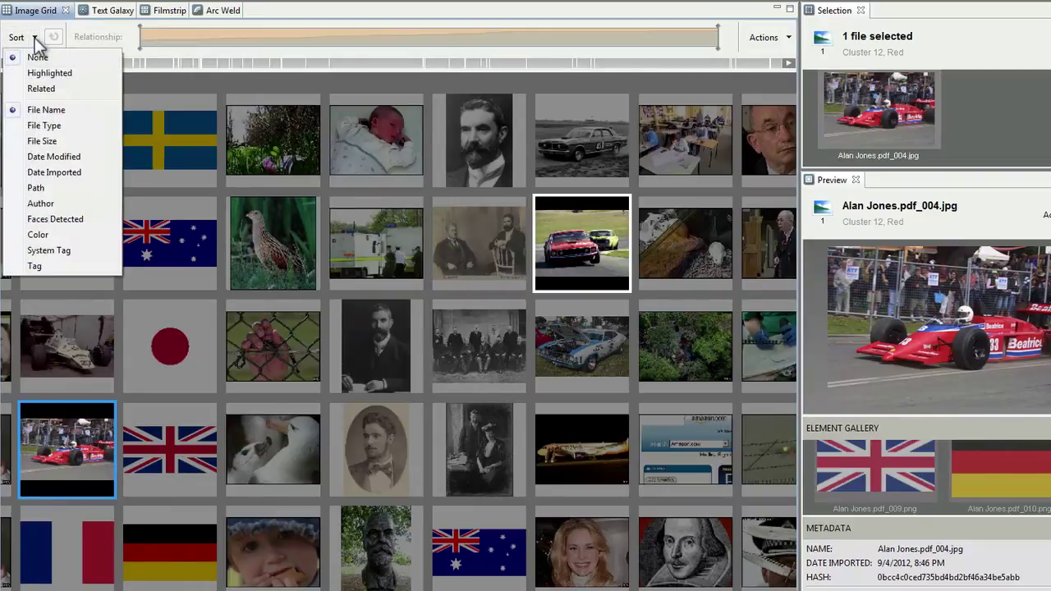
click(33, 88)
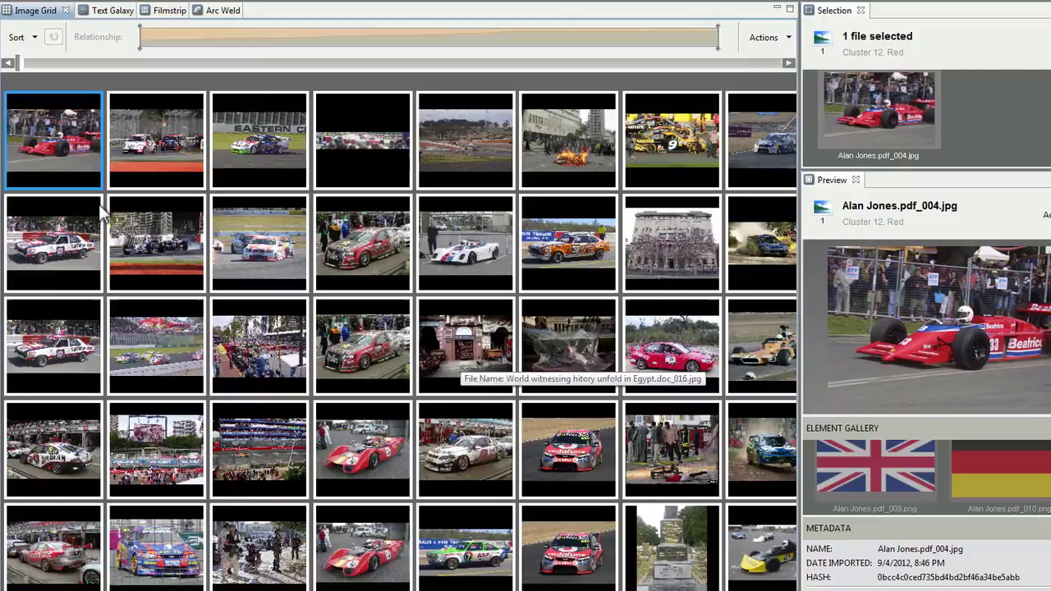
ctrl+click(56, 261)
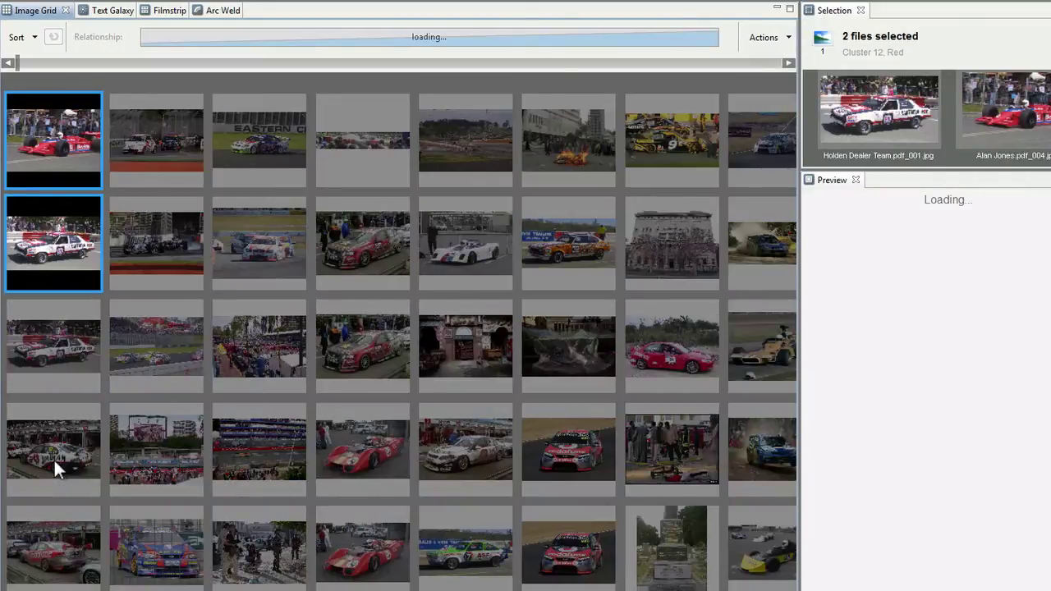
ctrl+click(54, 460)
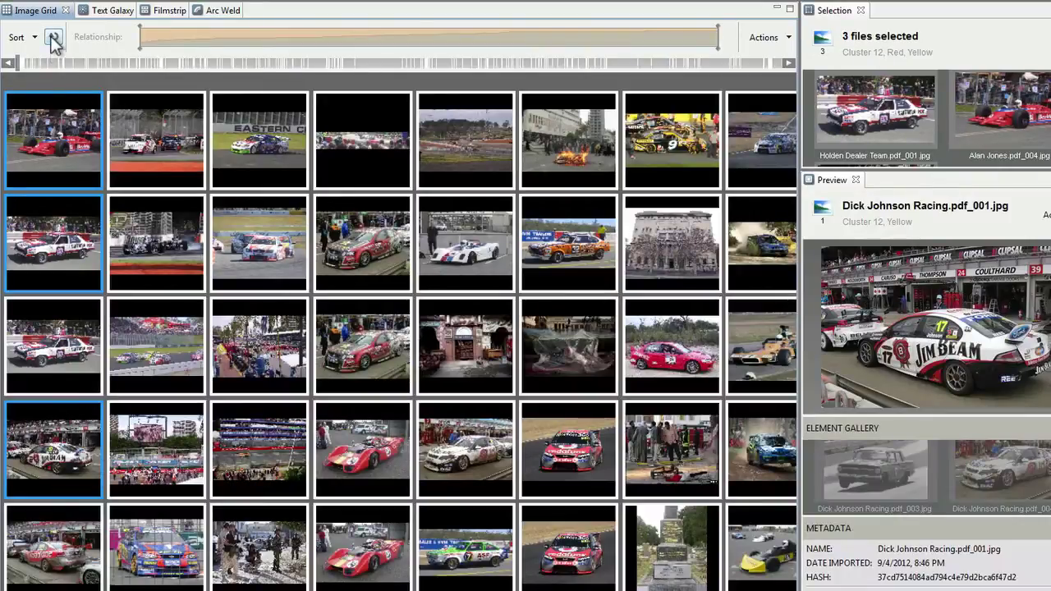
Re-sort the grid against all three selected car photos and scroll through the results
click(53, 37)
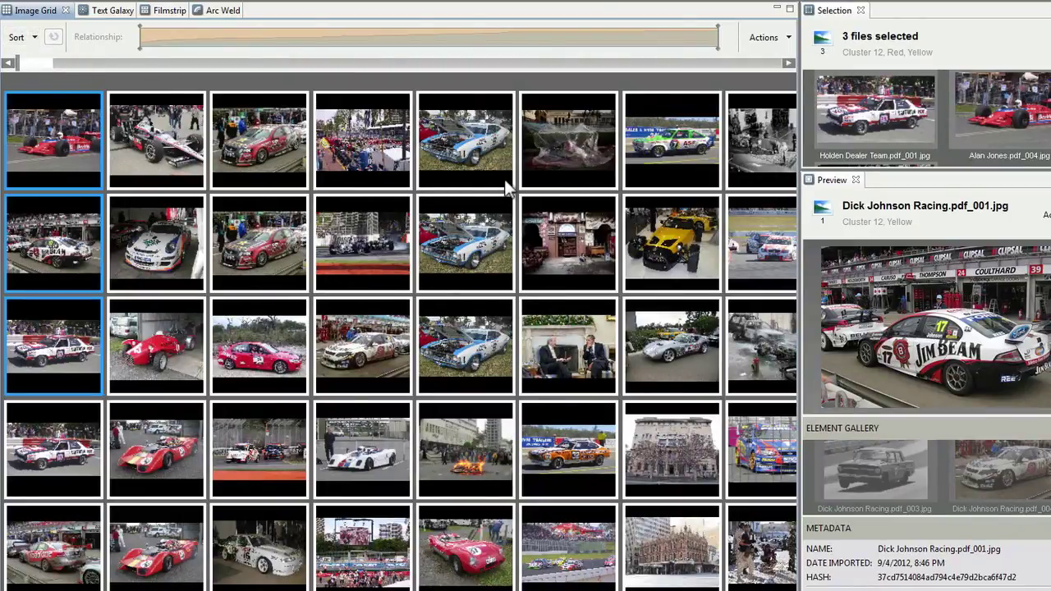
scroll(702, 233, right, 2)
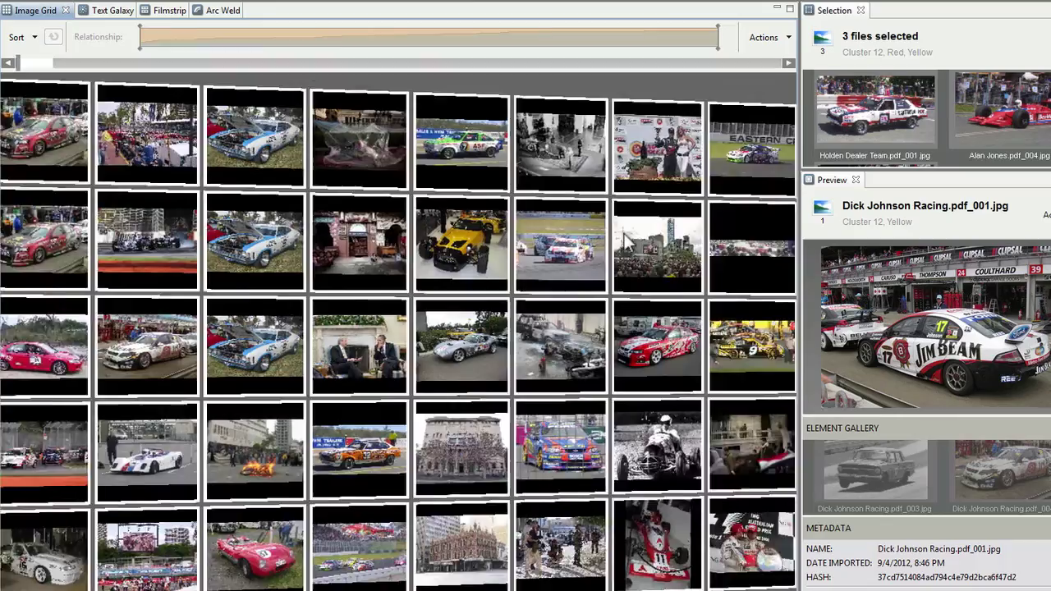
scroll(587, 232, right, 6)
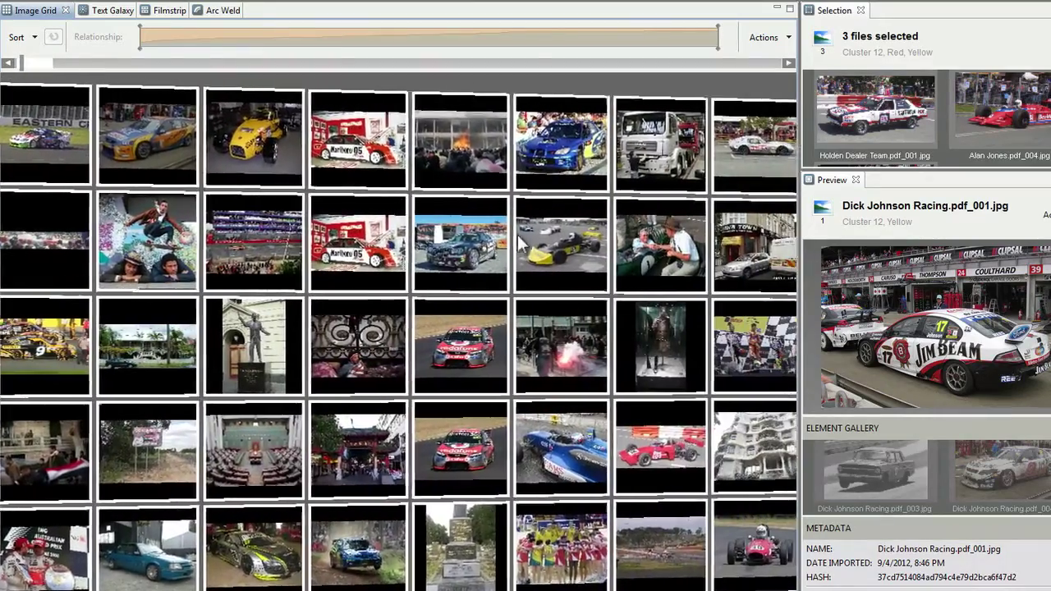
scroll(519, 241, right, 5)
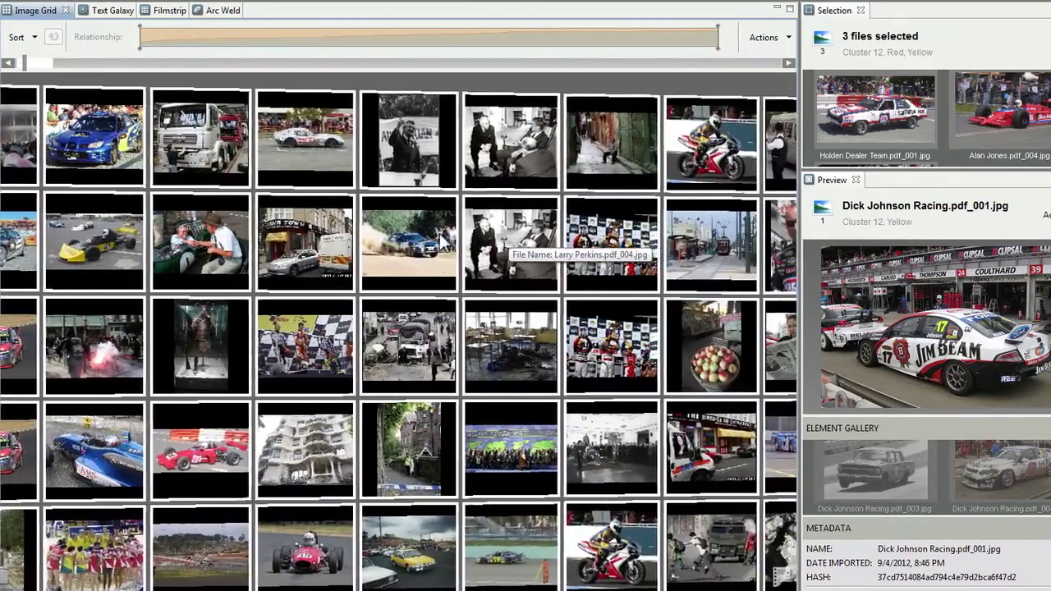
scroll(509, 246, right, 2)
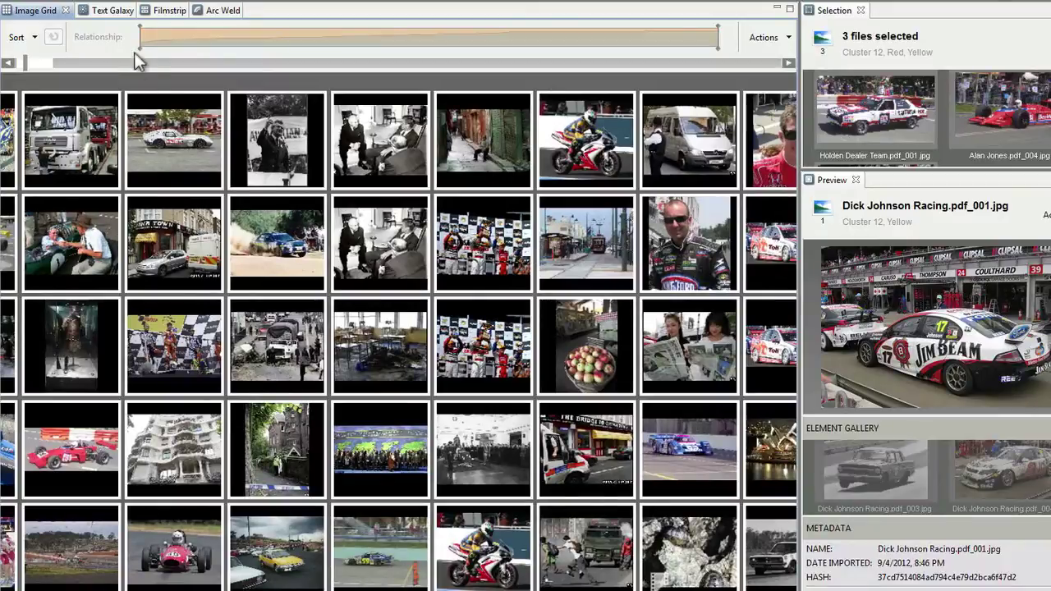
Raise the Relationship threshold and preview the extracted text Dick Johnson Racing.pdf_001.txt
drag(138, 47, 520, 52)
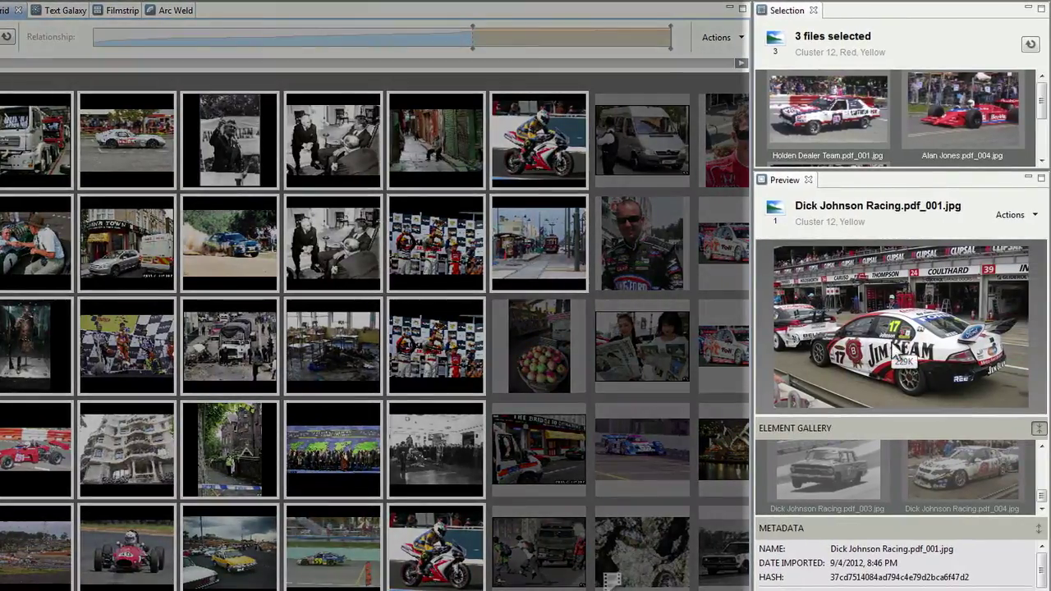
click(1039, 430)
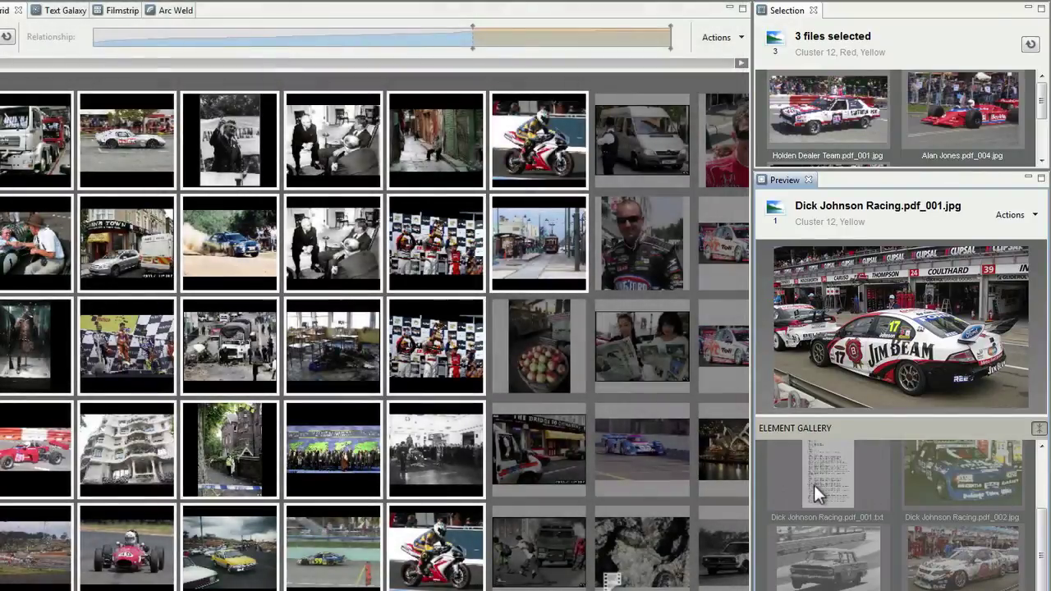
scroll(821, 478, up, 1)
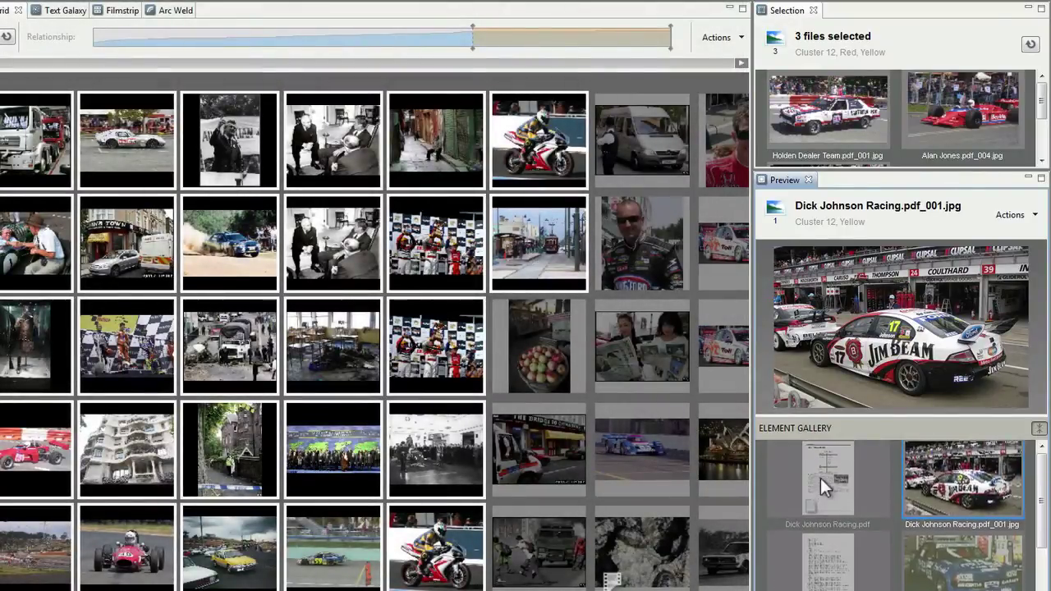
click(820, 567)
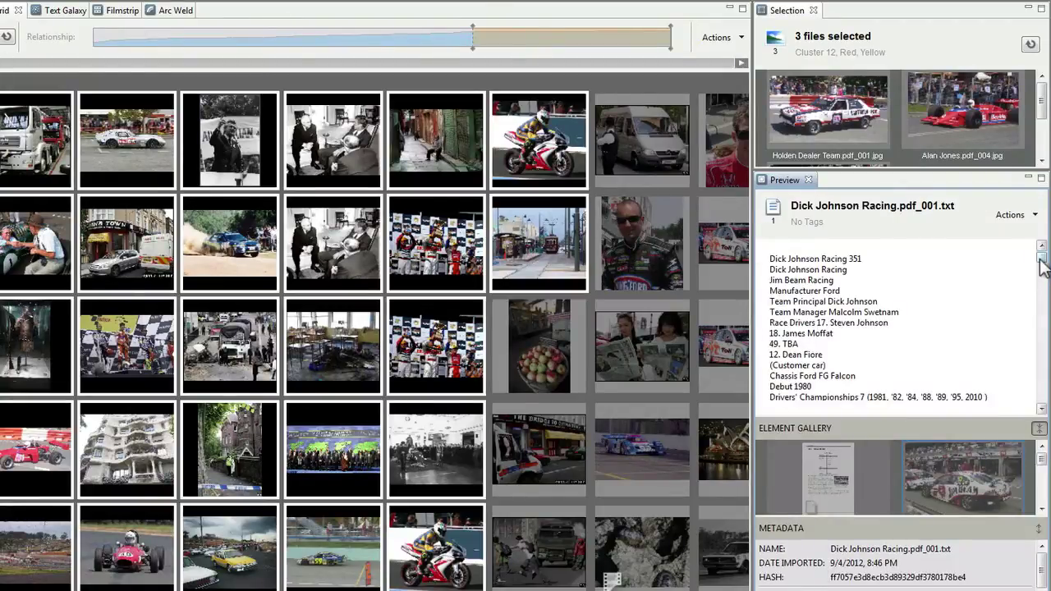
drag(1040, 261, 1041, 286)
drag(720, 356, 570, 369)
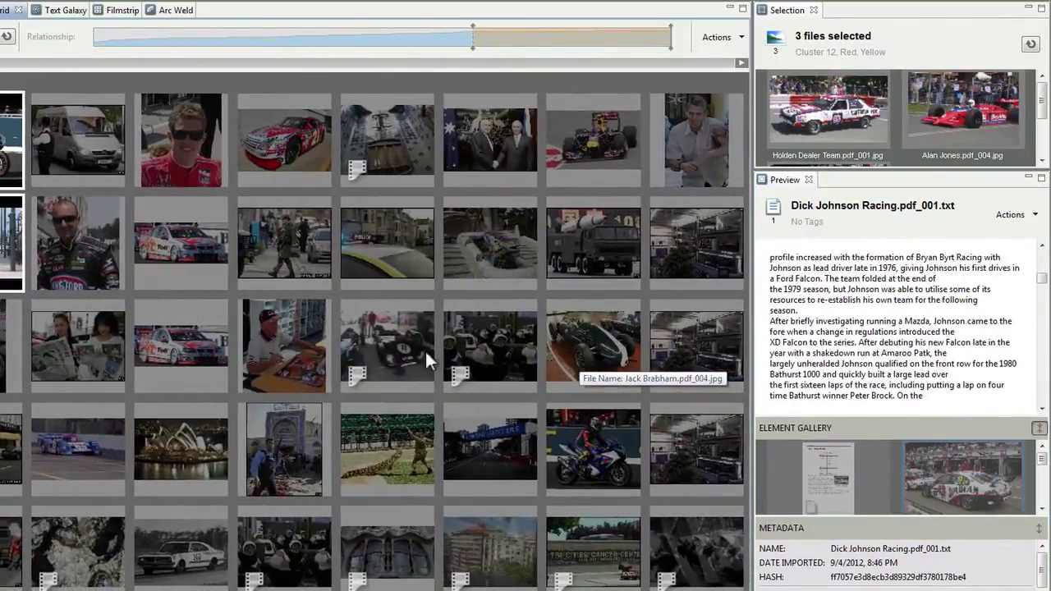
Play and pause shot DijonhistoricStory_512kb.mp4_shot_31, then maximize its preview
click(359, 380)
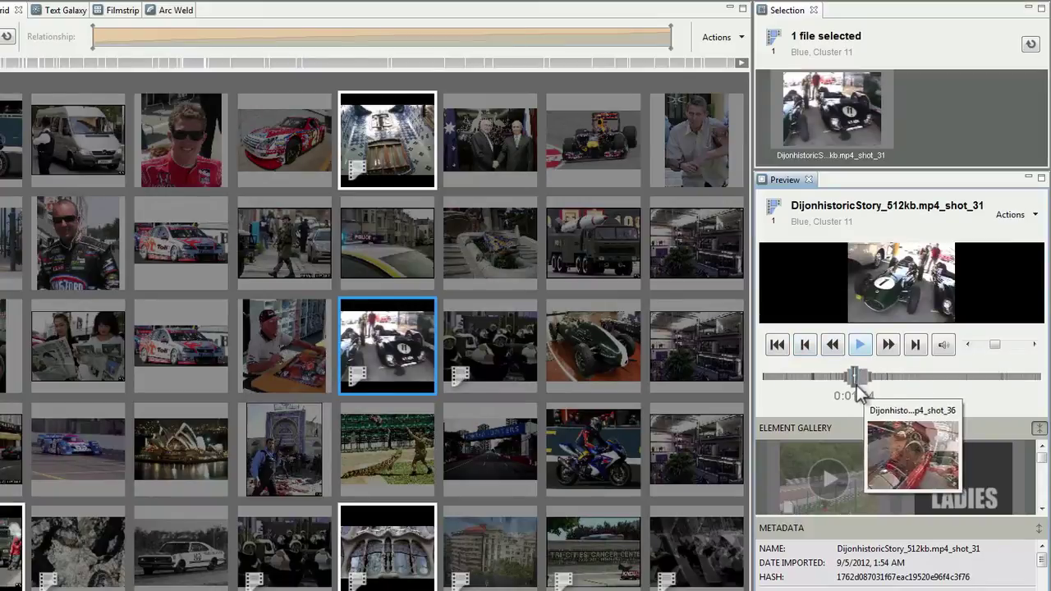
click(861, 345)
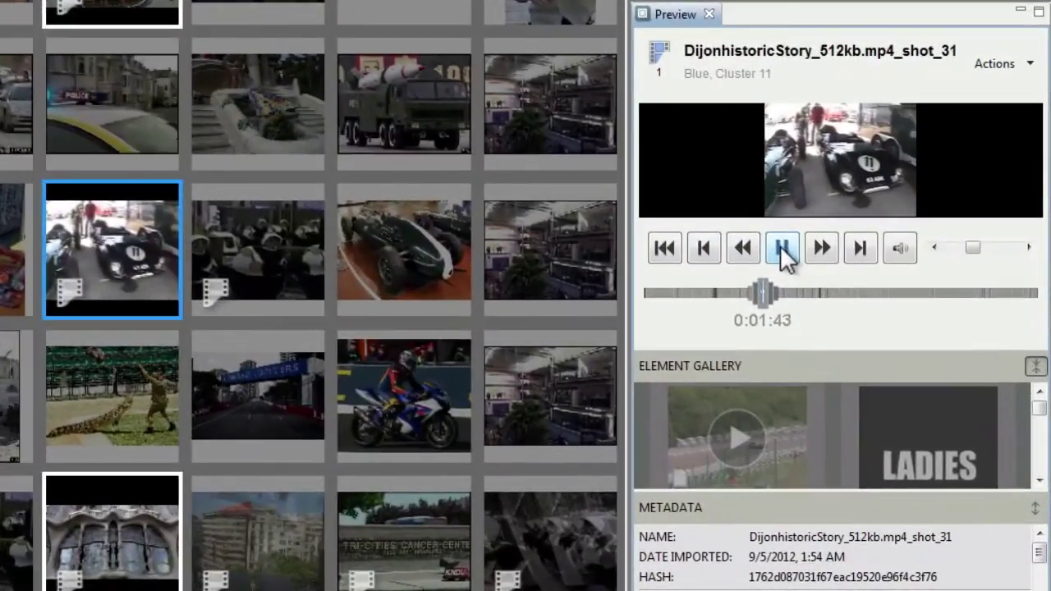
click(782, 249)
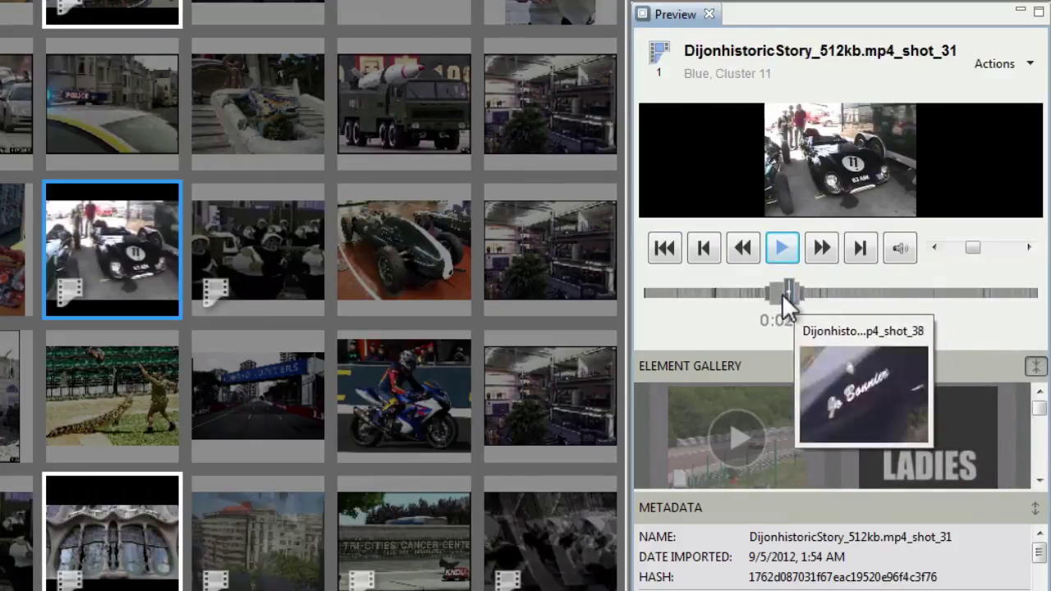
click(1039, 12)
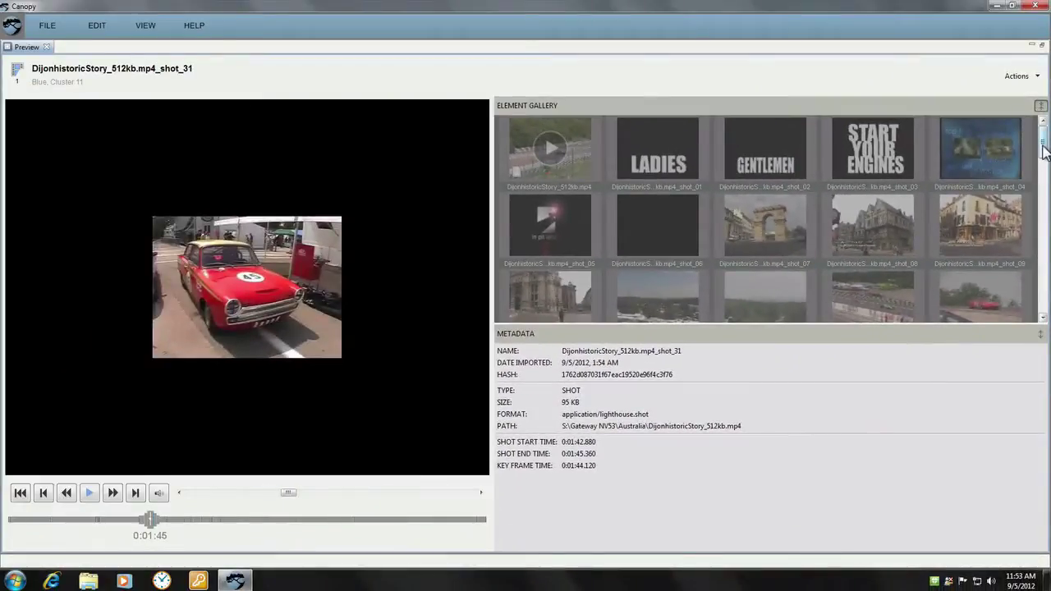
Browse later shots in the Element Gallery and restore the preview to its normal layout
drag(1045, 152, 1033, 242)
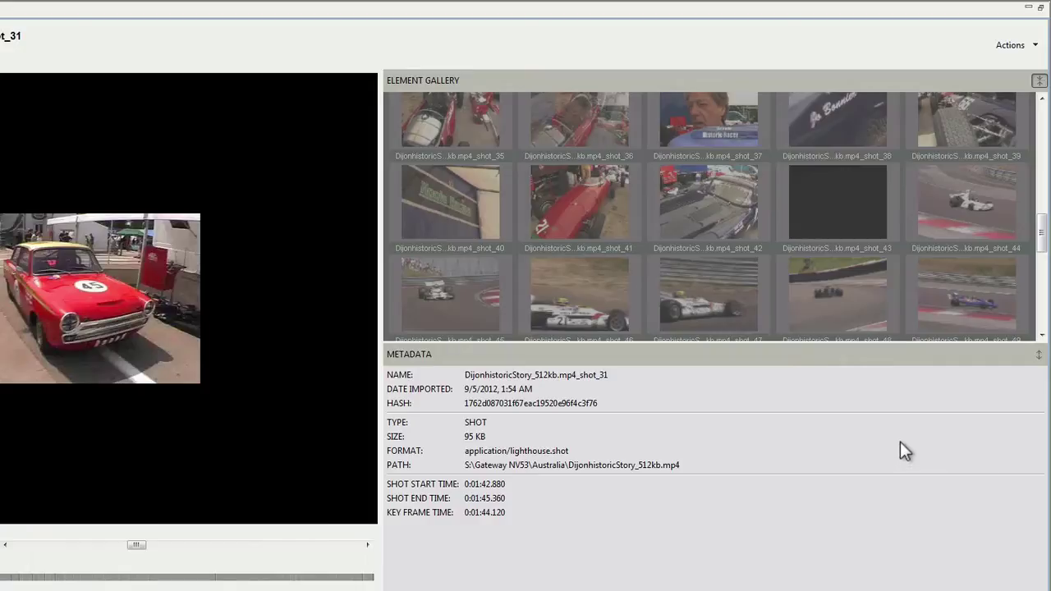
click(1040, 8)
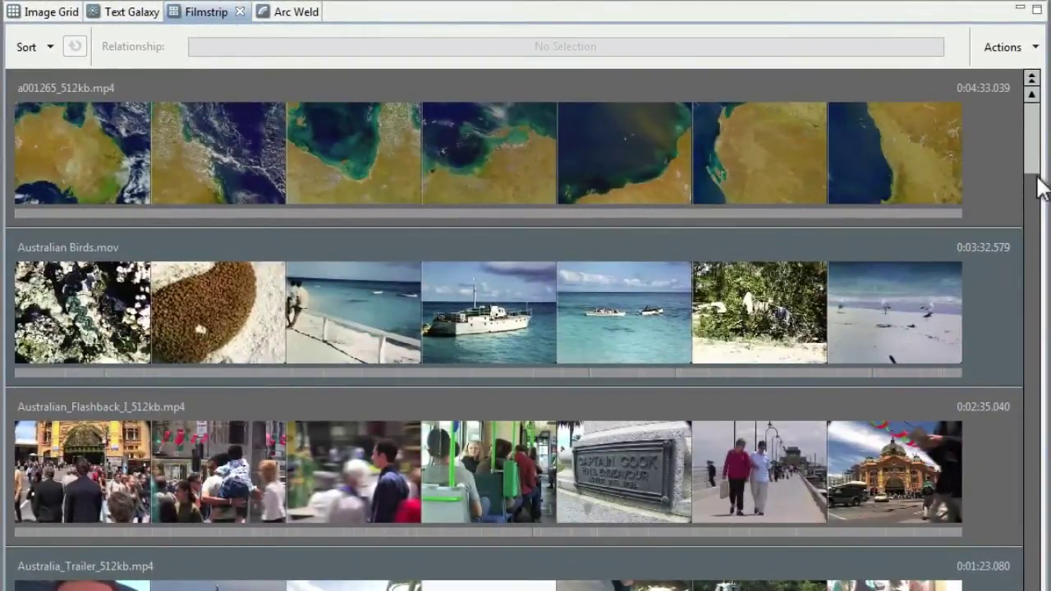
Select shot_56 of the Dijon video and limit relationships to the strongest matches
scroll(1037, 189, down, 4)
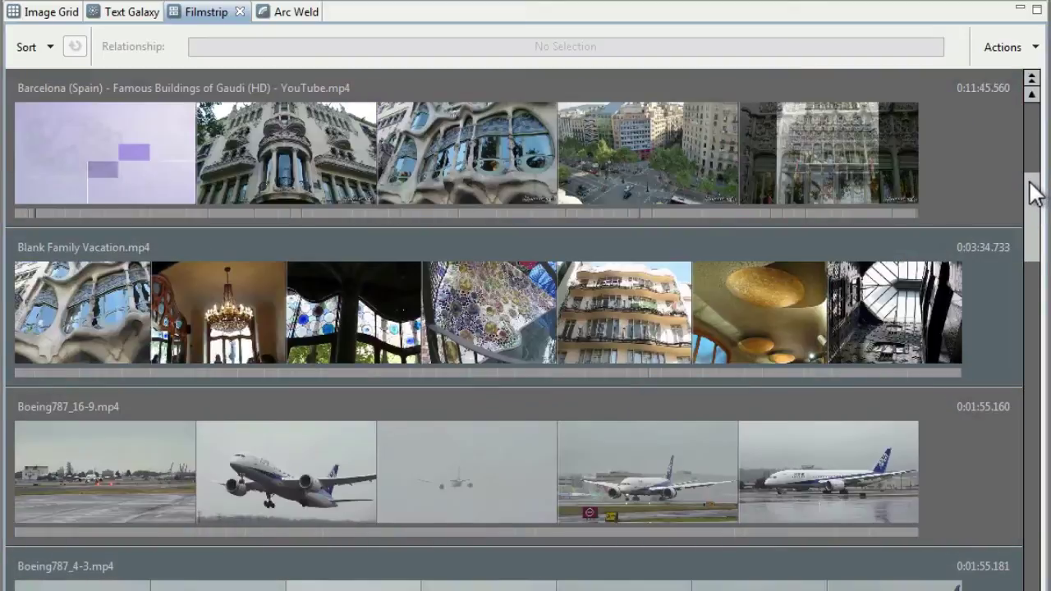
drag(1033, 176, 1018, 255)
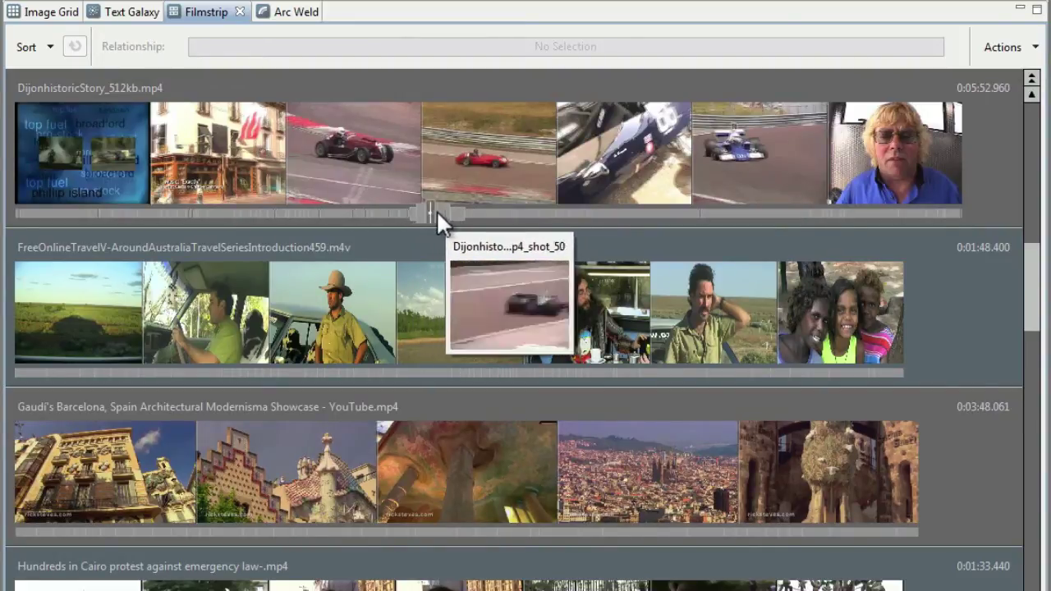
click(520, 213)
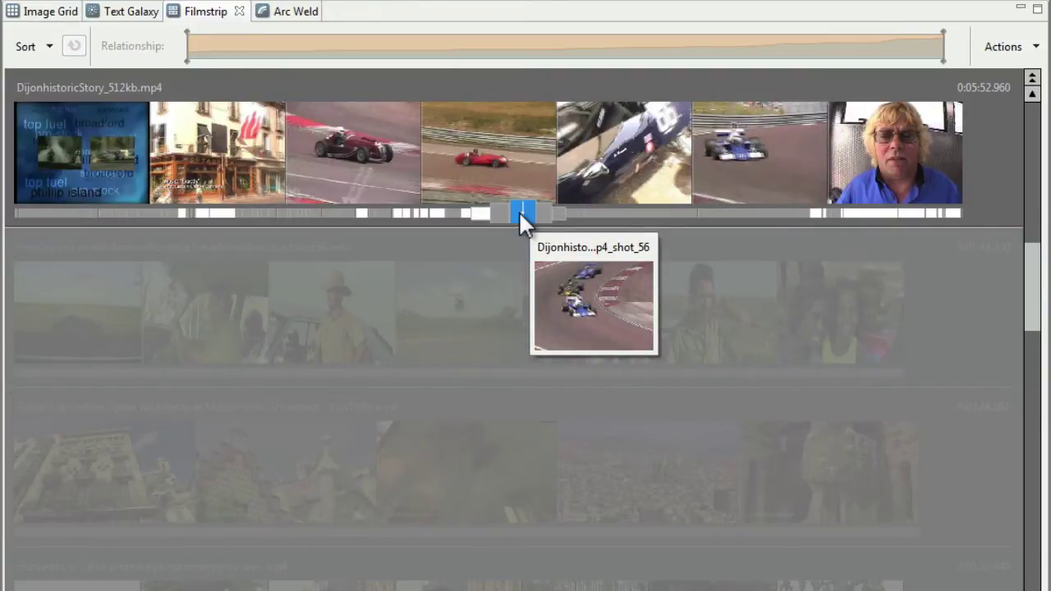
drag(188, 58, 892, 68)
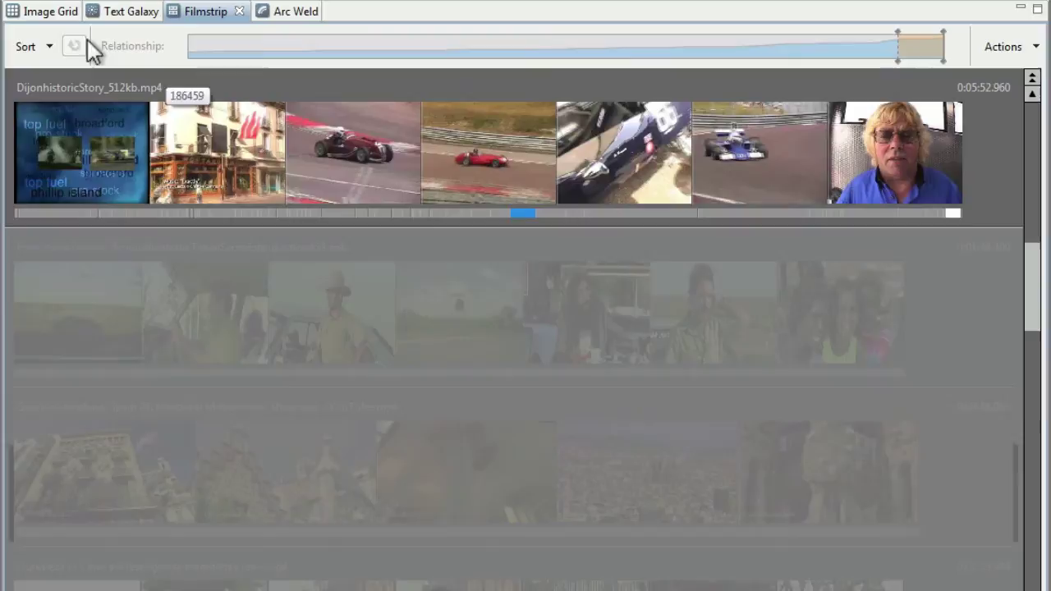
Sort the videos by relatedness to the shot and switch to the Arc Weld chart
click(48, 47)
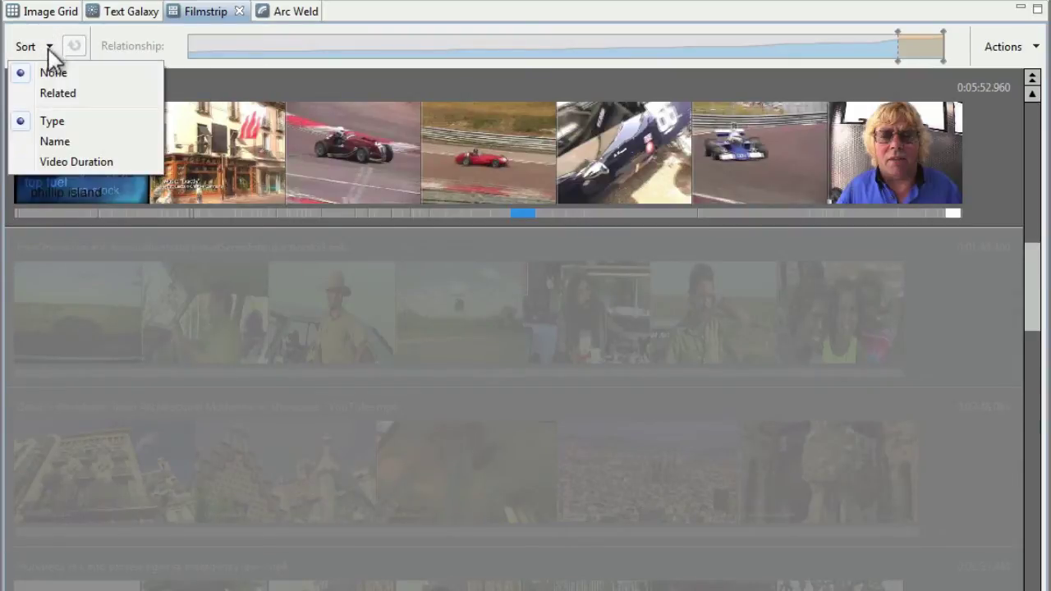
click(51, 92)
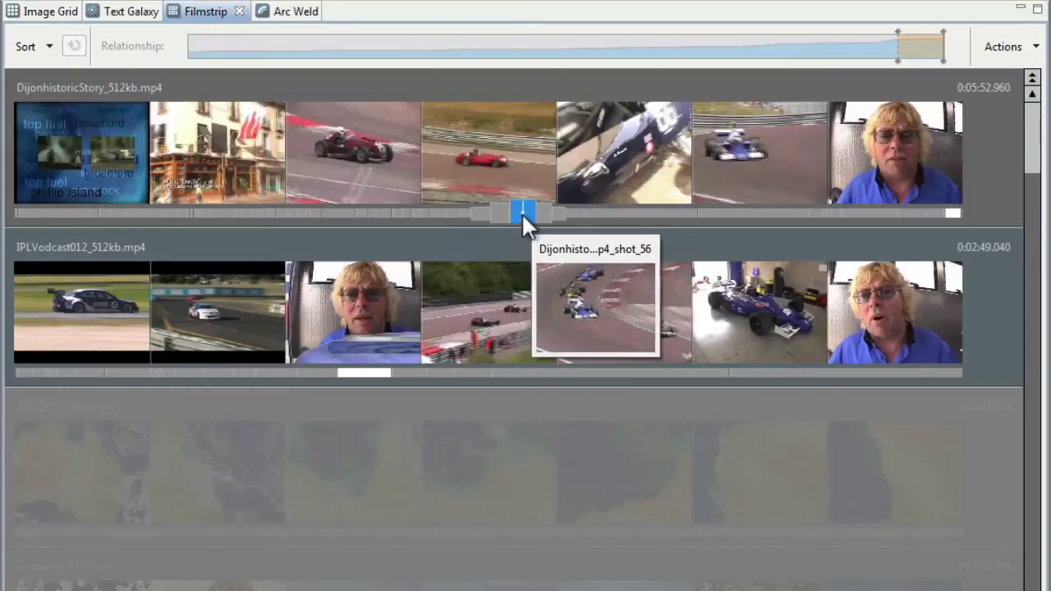
mouse_move(373, 374)
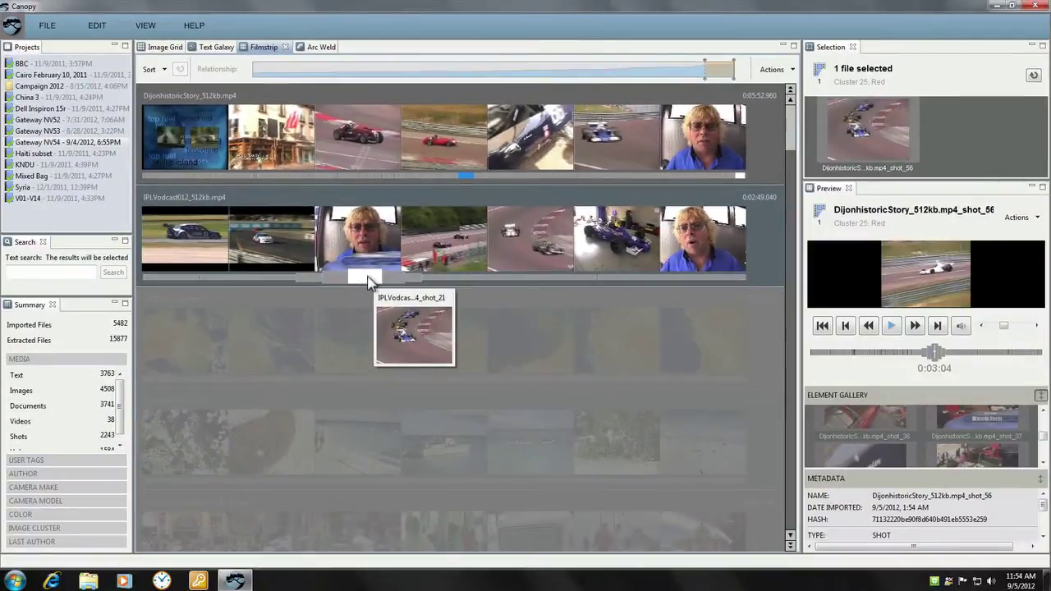
click(318, 49)
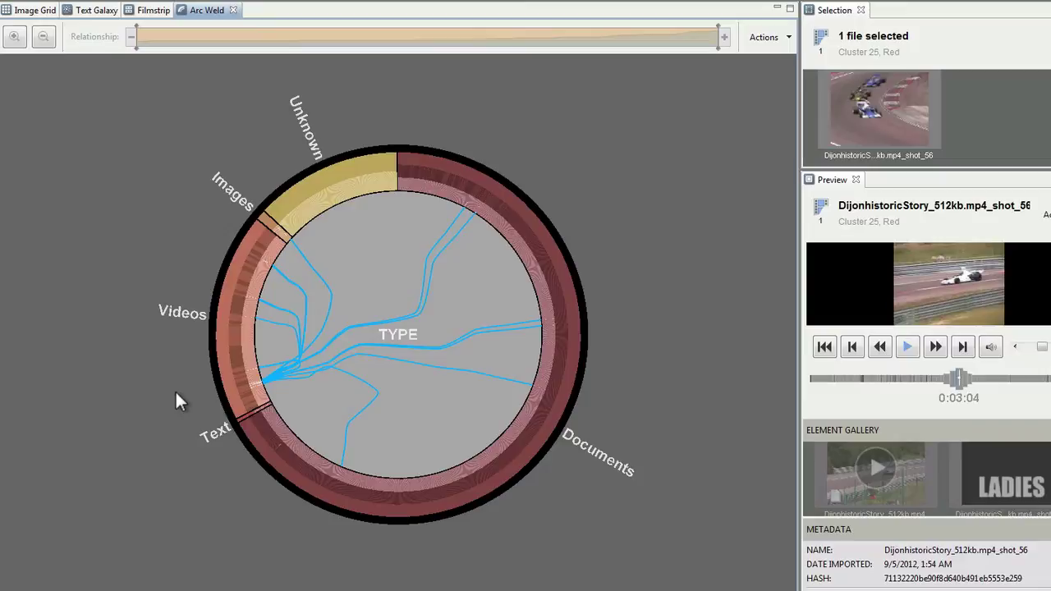
Zoom into the TYPE ring, open the Videos segment as its own arc, then zoom out
scroll(181, 389, up, 3)
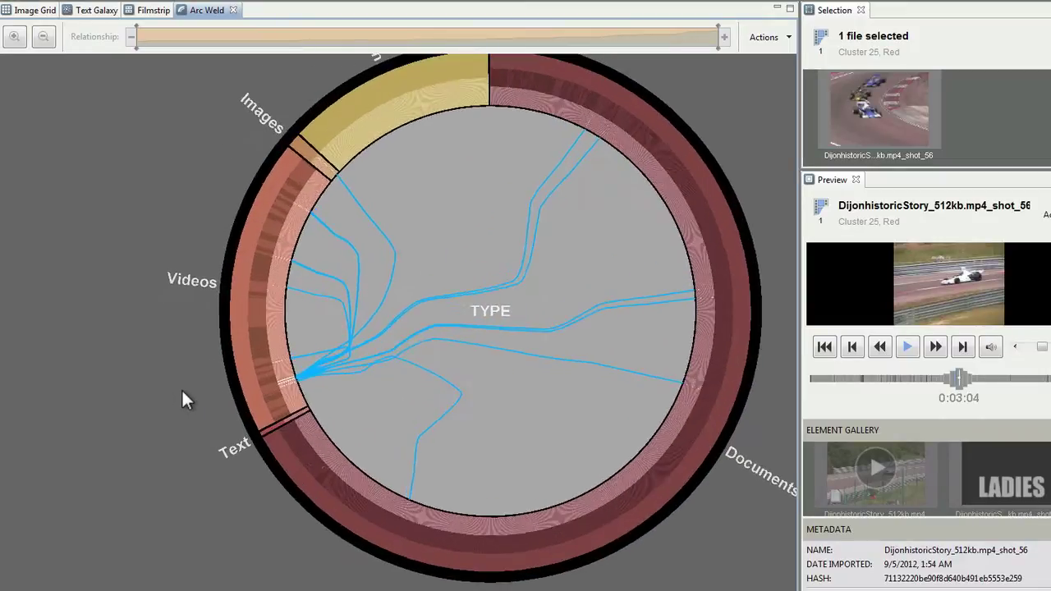
scroll(182, 388, up, 3)
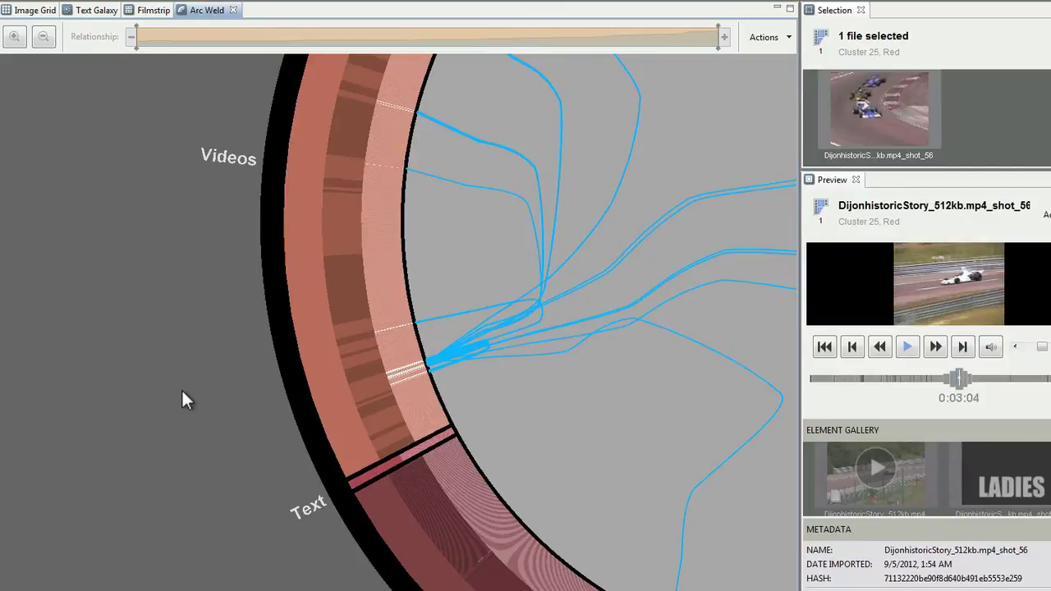
right_click(297, 301)
click(327, 308)
scroll(328, 308, down, 5)
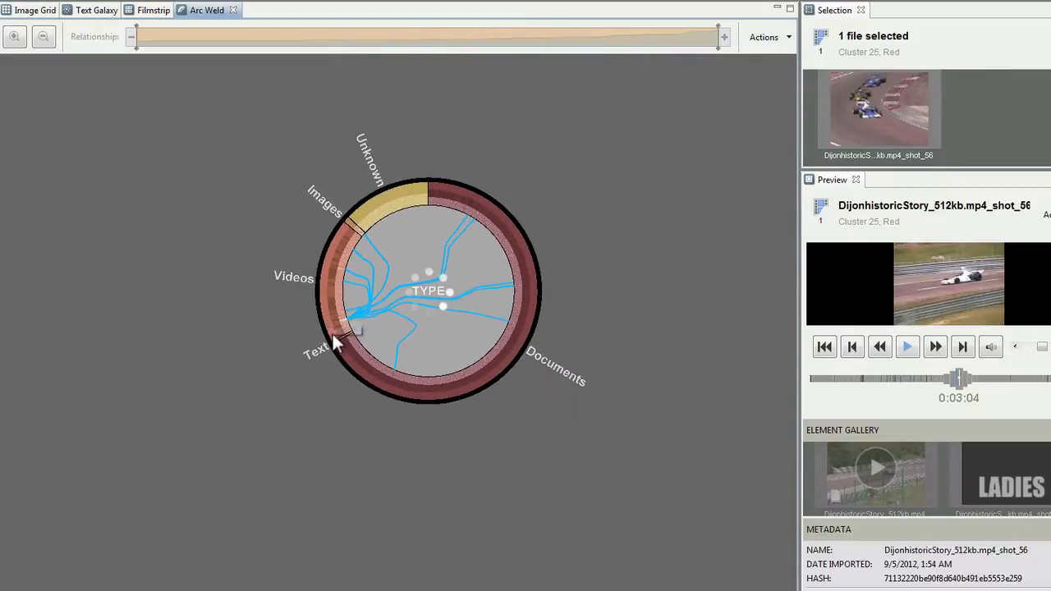
Select all 27 Videos arc files and filter the chart to 216 of 1.1K relationships
drag(331, 329, 482, 351)
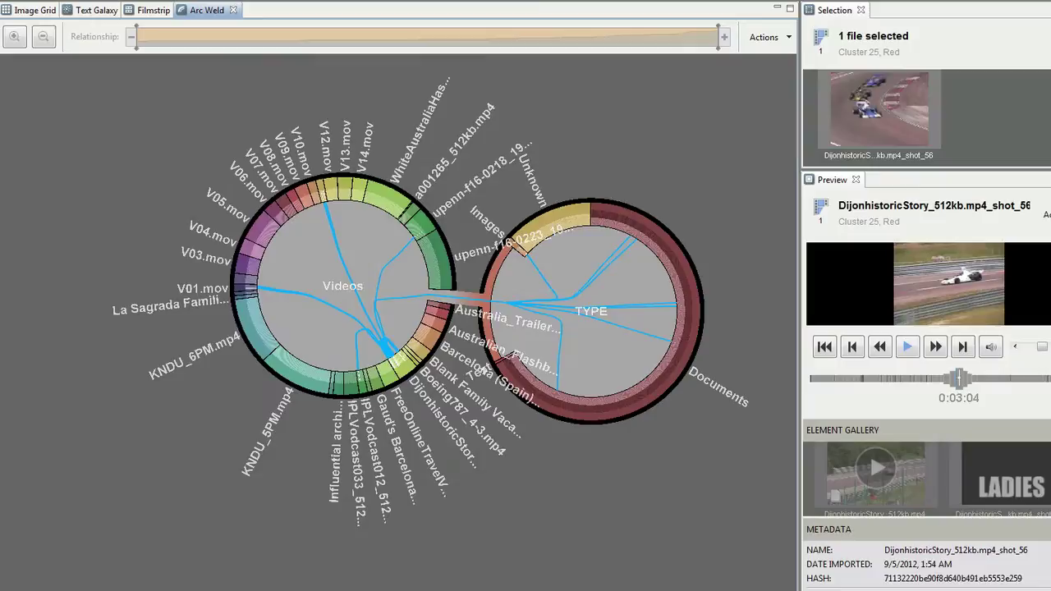
right_click(364, 386)
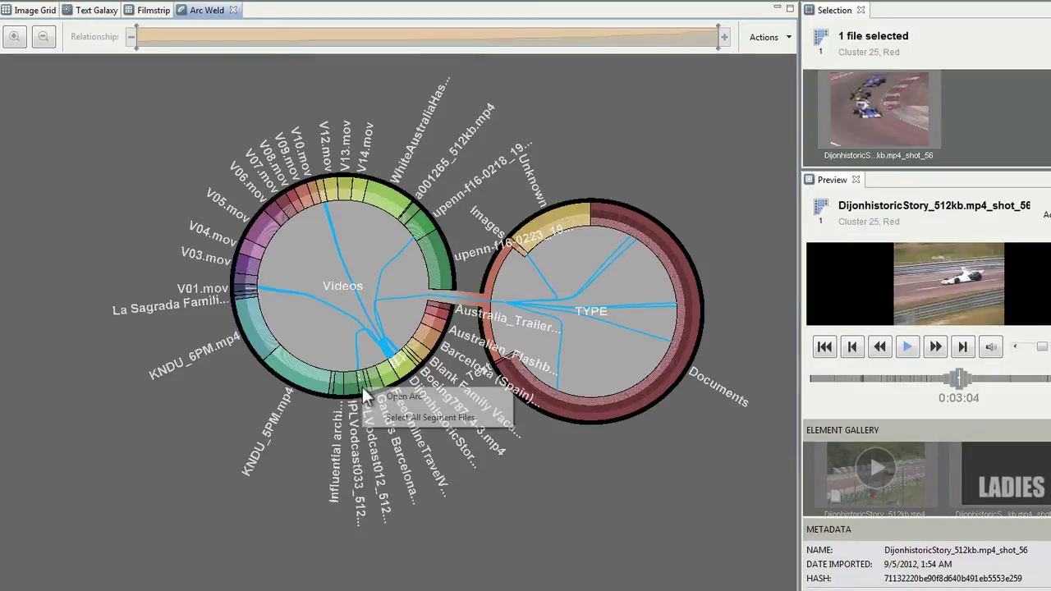
click(393, 416)
scroll(369, 386, up, 5)
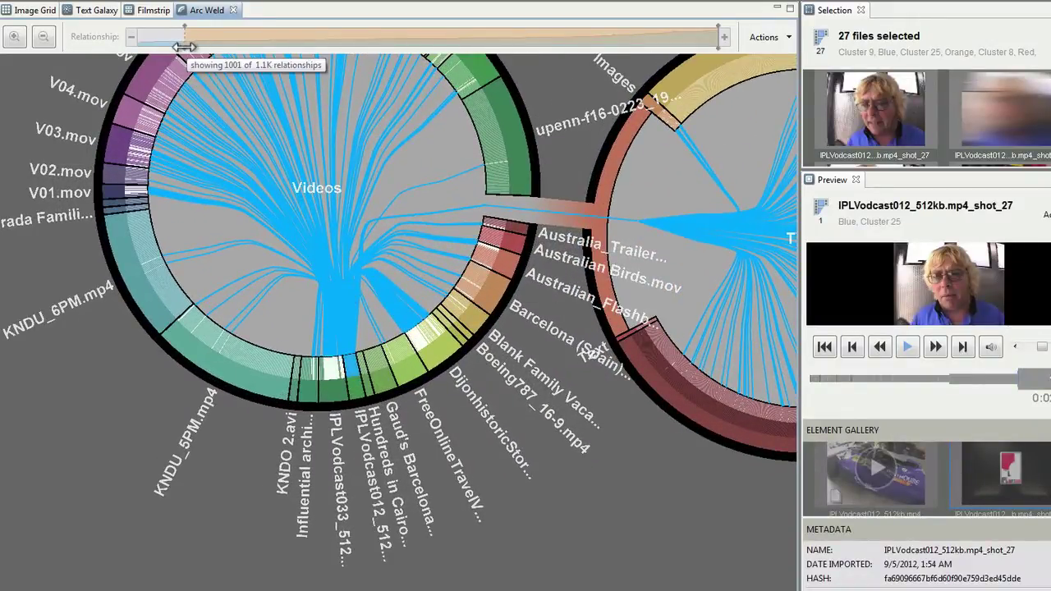
drag(185, 39, 702, 41)
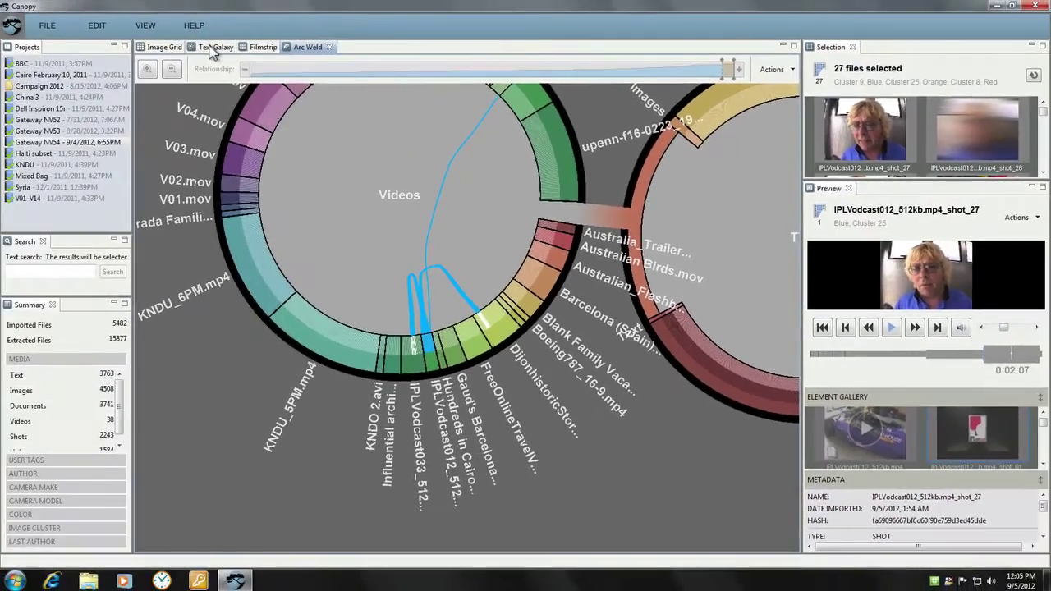
Dock Text Galaxy beside the Arc Weld chart and widen the Arc Weld view
click(212, 48)
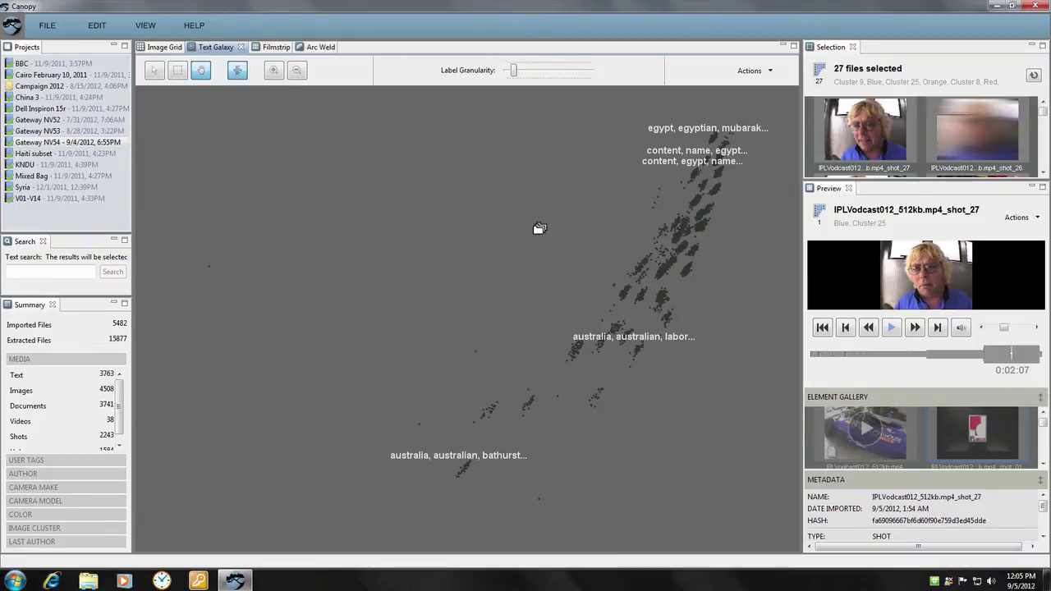
drag(216, 46, 664, 272)
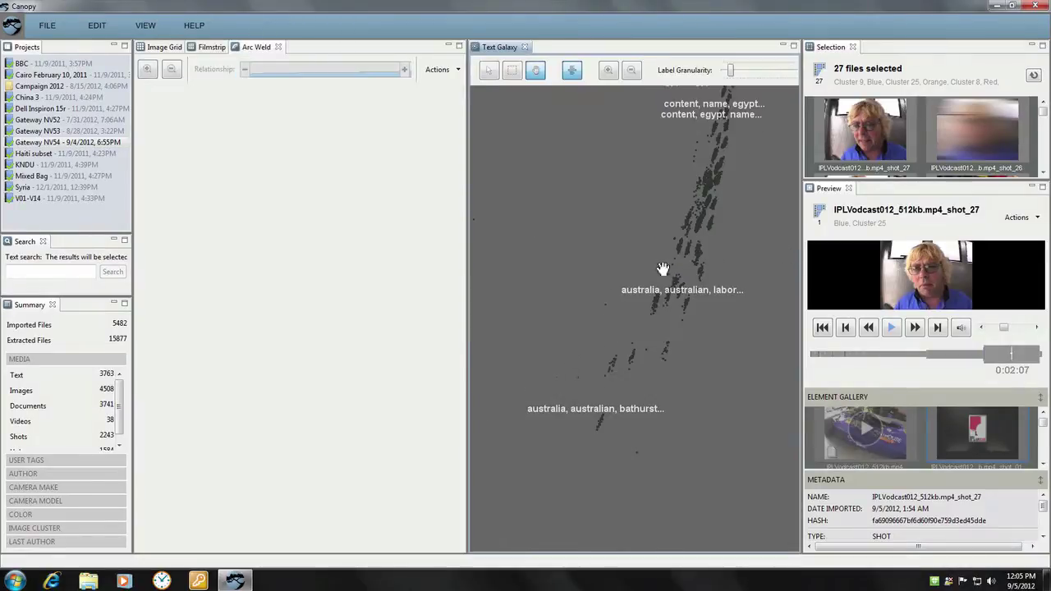
drag(483, 285, 627, 294)
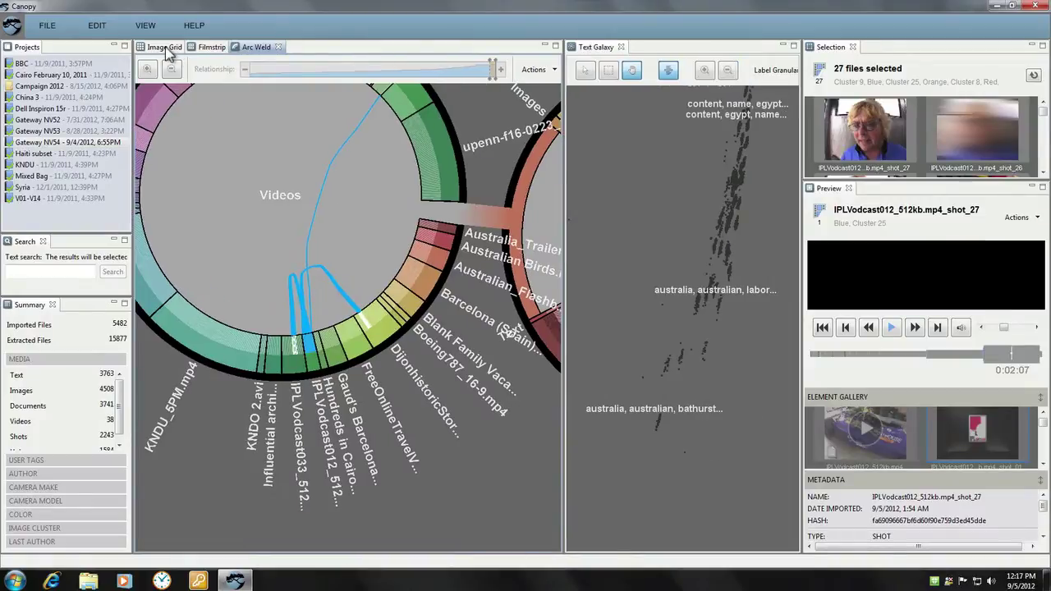
In Image Grid, search for 'apple' and highlight the siblings of the 89 matching files
click(168, 47)
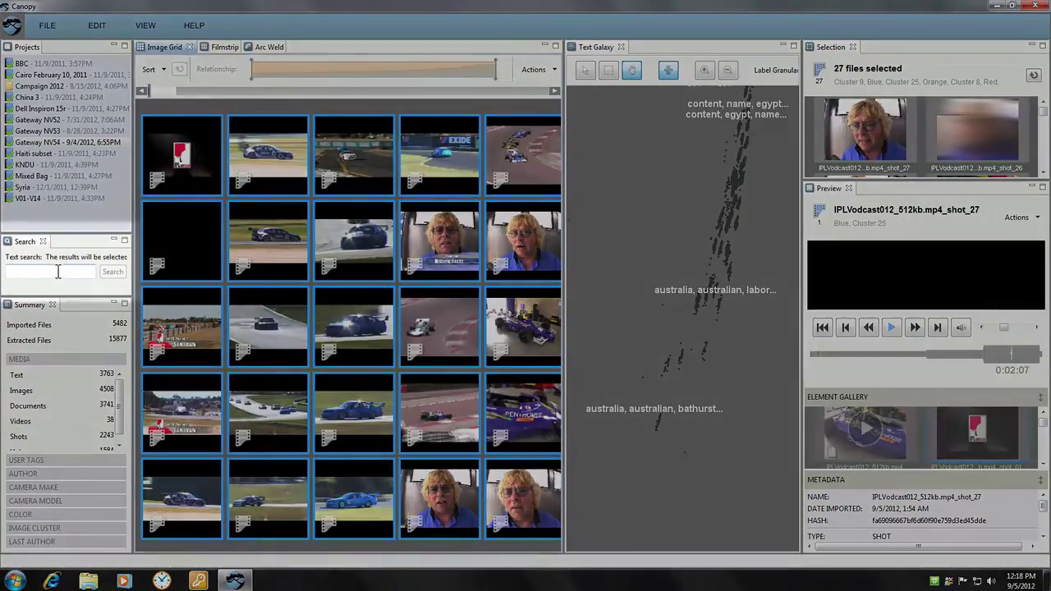
click(59, 273)
text(apple)
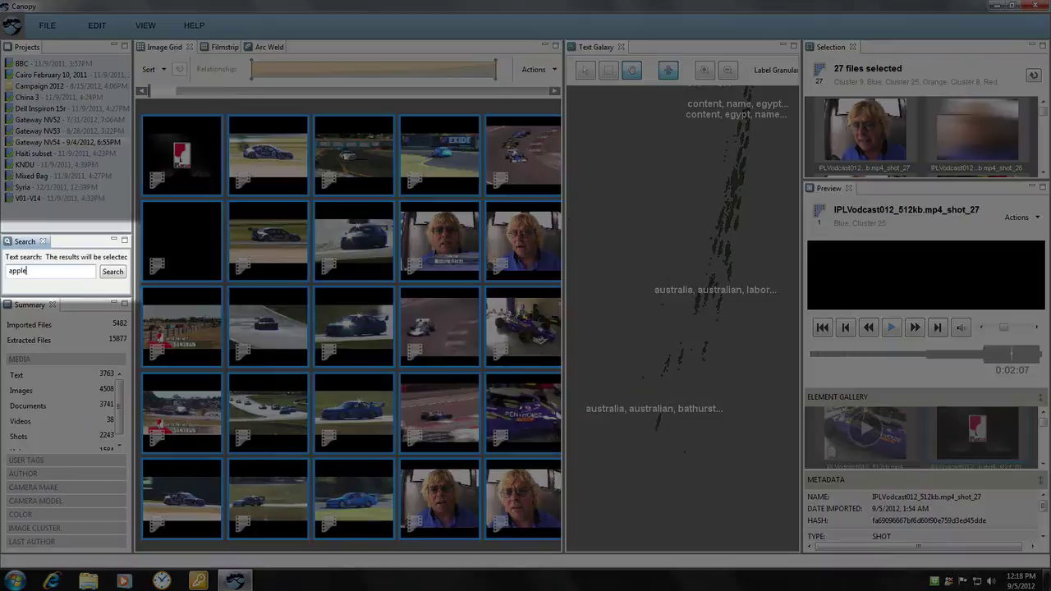
key(Return)
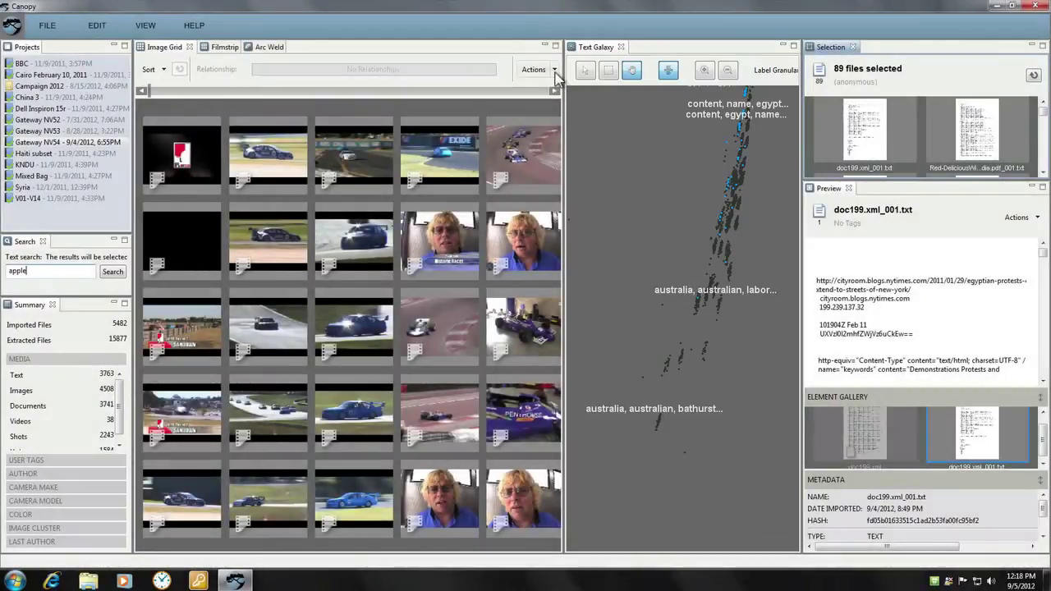
click(554, 69)
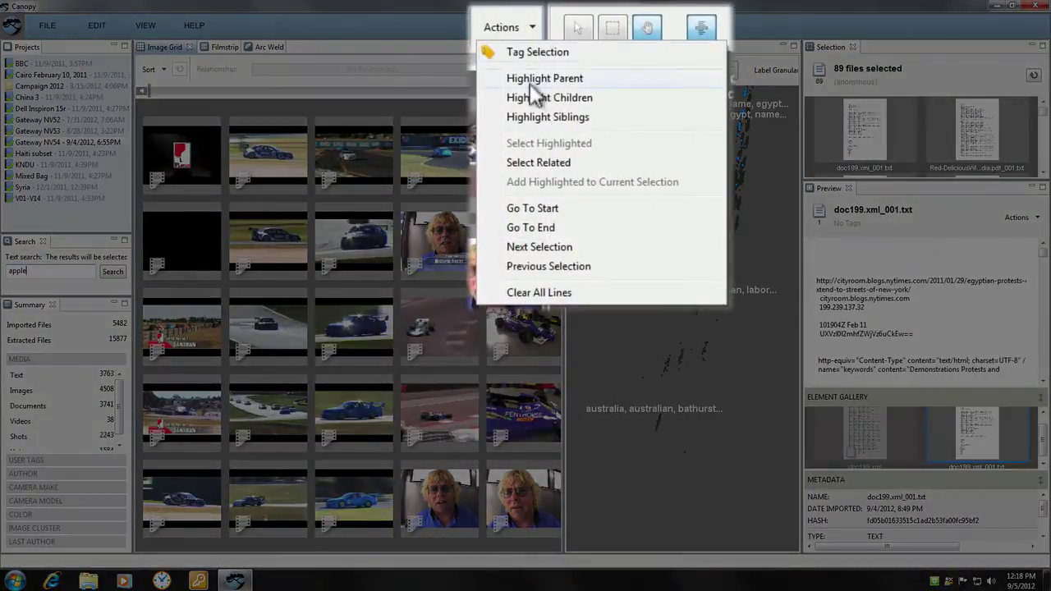
click(530, 117)
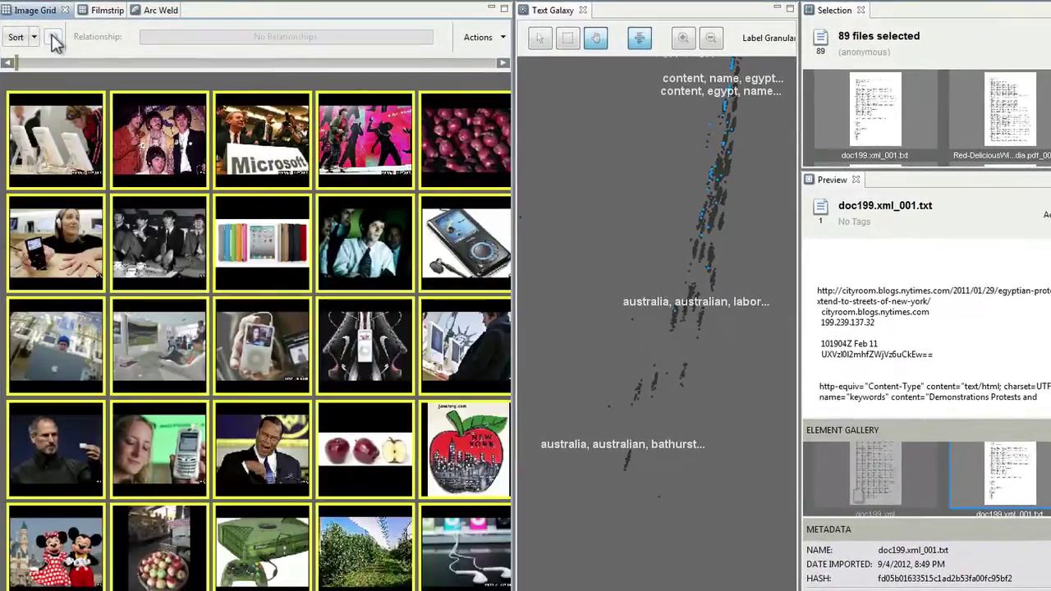
Pick the apple thumbnails and a Text Galaxy file, adding highlighted files for six selected
click(54, 39)
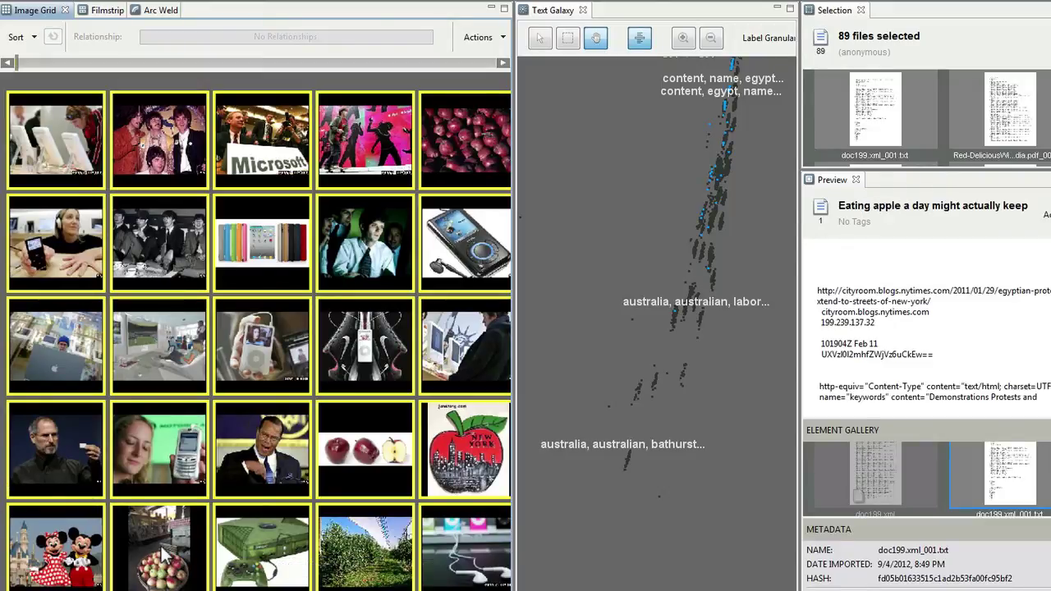
ctrl+click(389, 484)
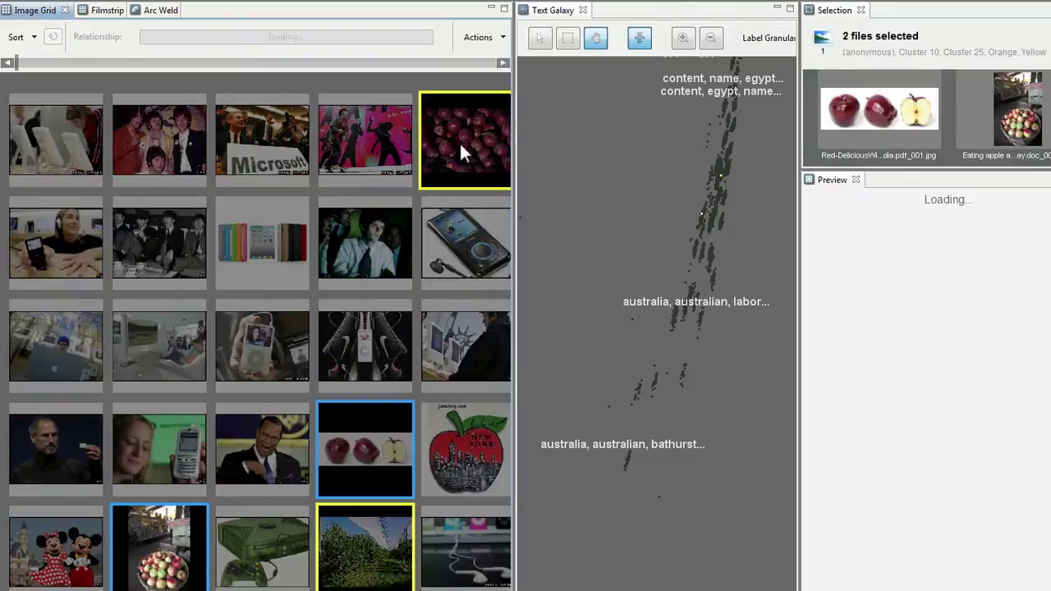
click(704, 227)
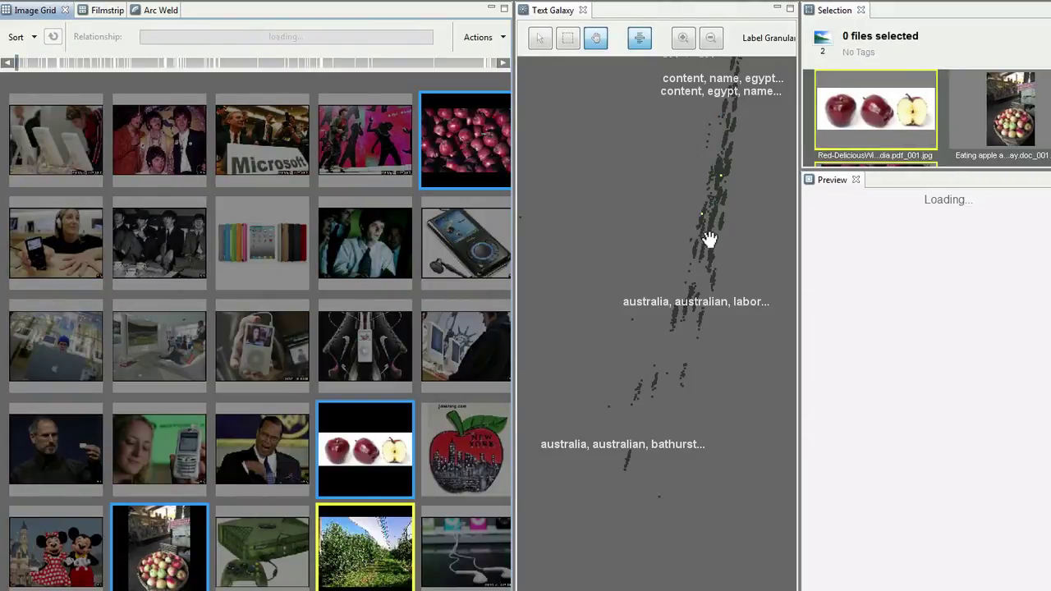
click(504, 42)
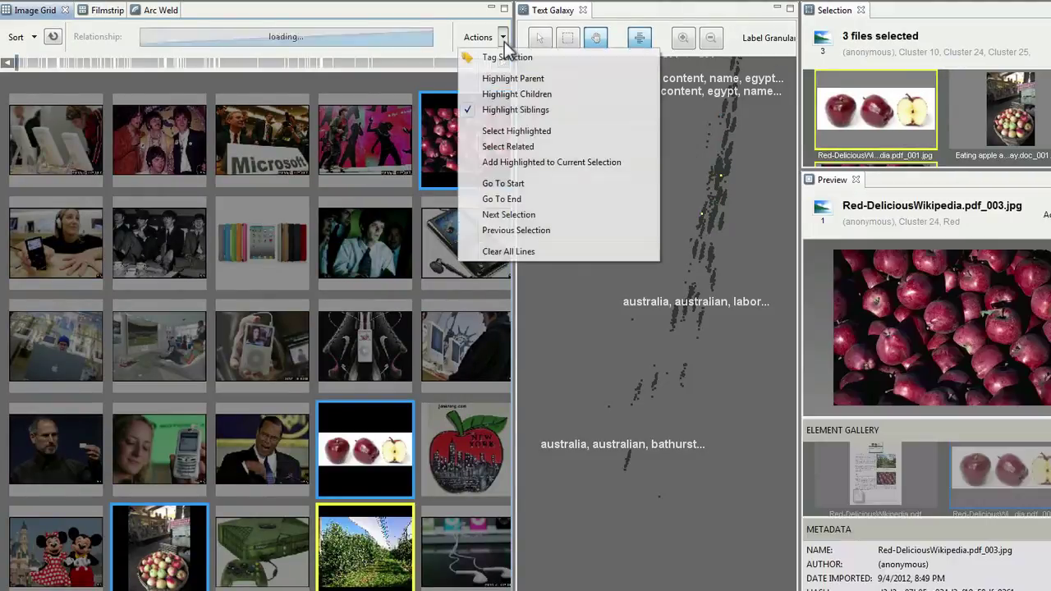
click(500, 162)
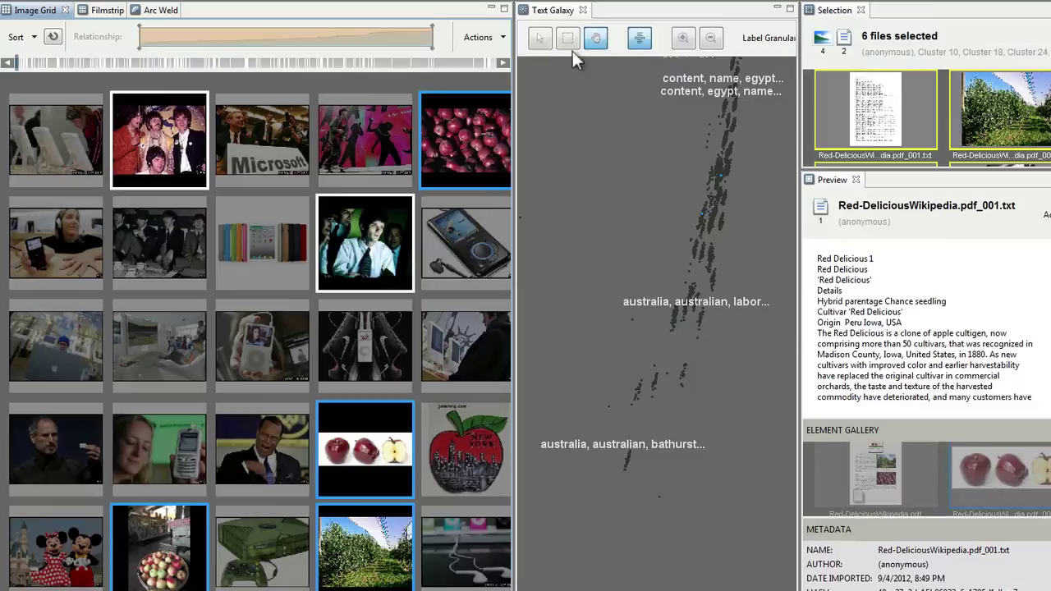
Tag the six selected files with 'apple' and save the tag
click(491, 37)
click(497, 56)
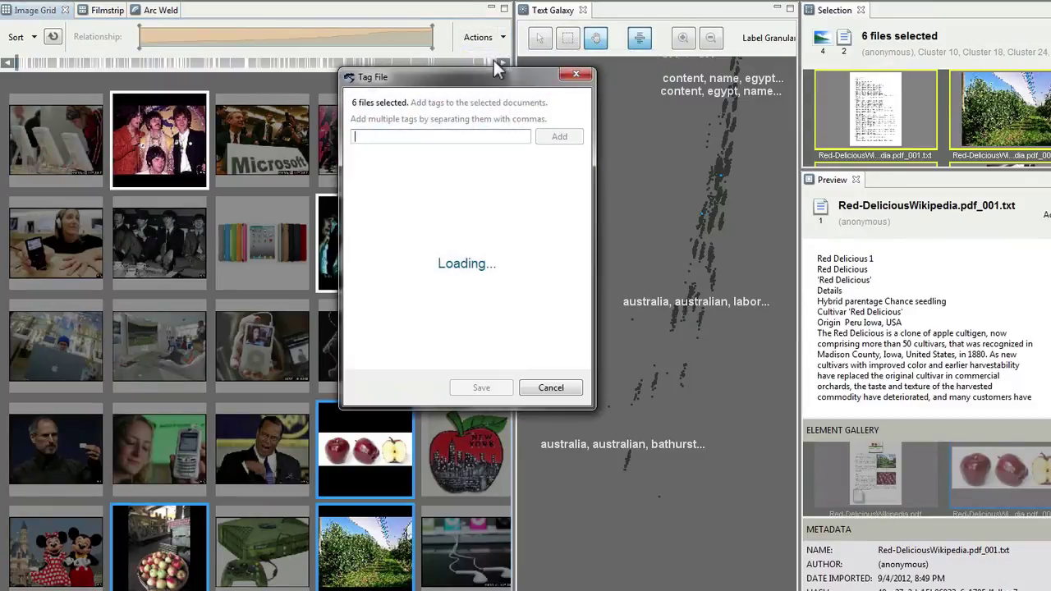
text(apple)
key(Return)
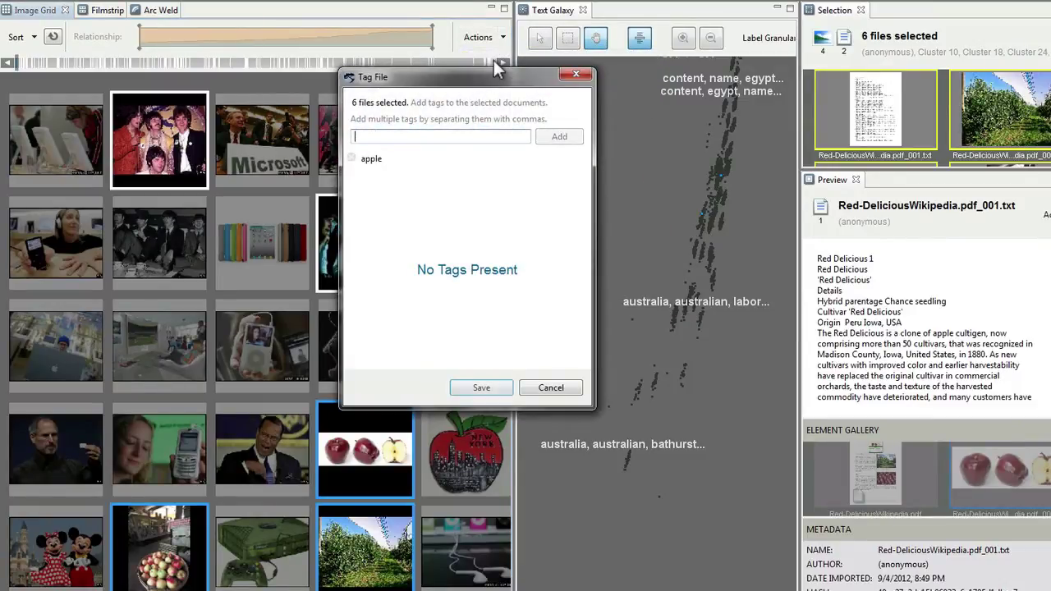
click(465, 386)
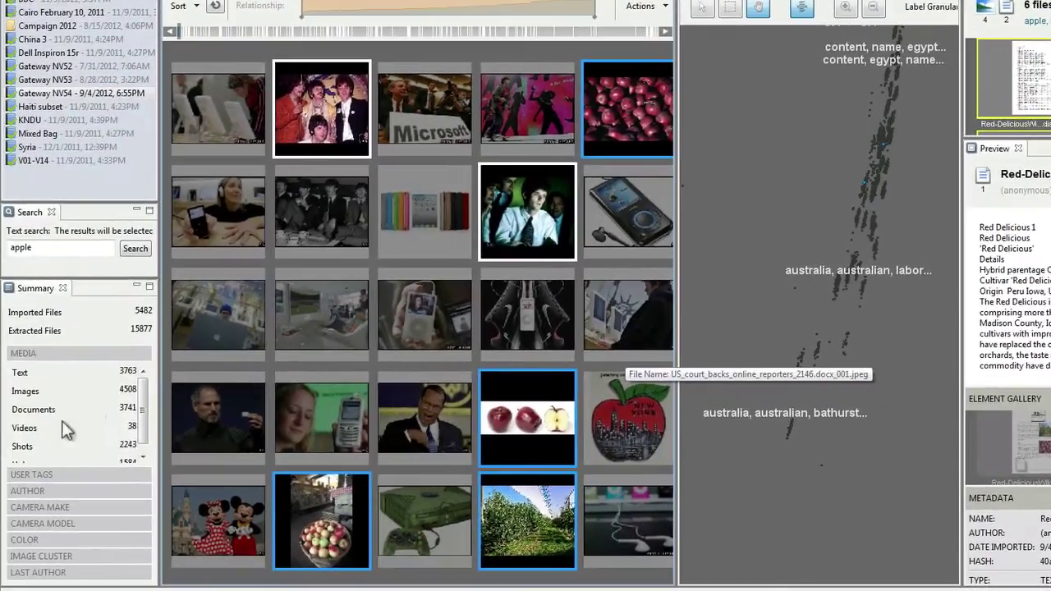
Expand User Tags, Camera Make and Camera Model in the Summary panel
click(34, 474)
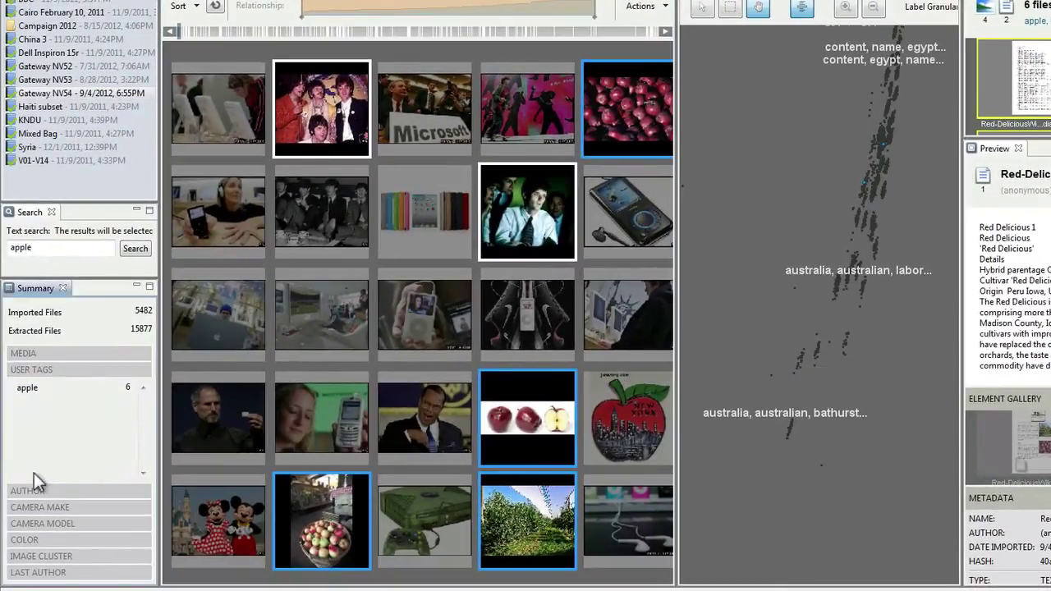
click(33, 507)
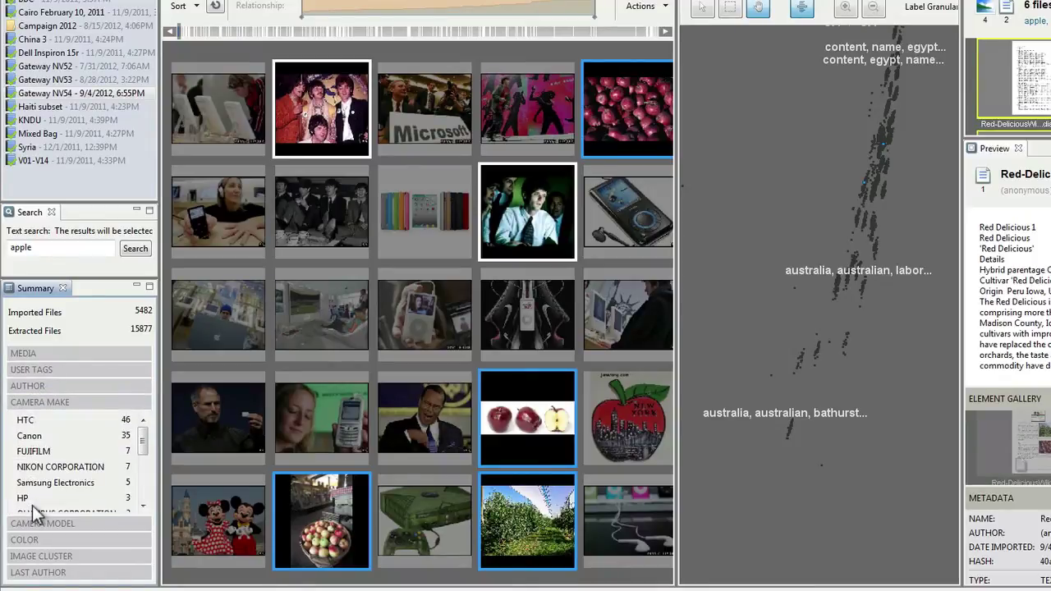
click(32, 521)
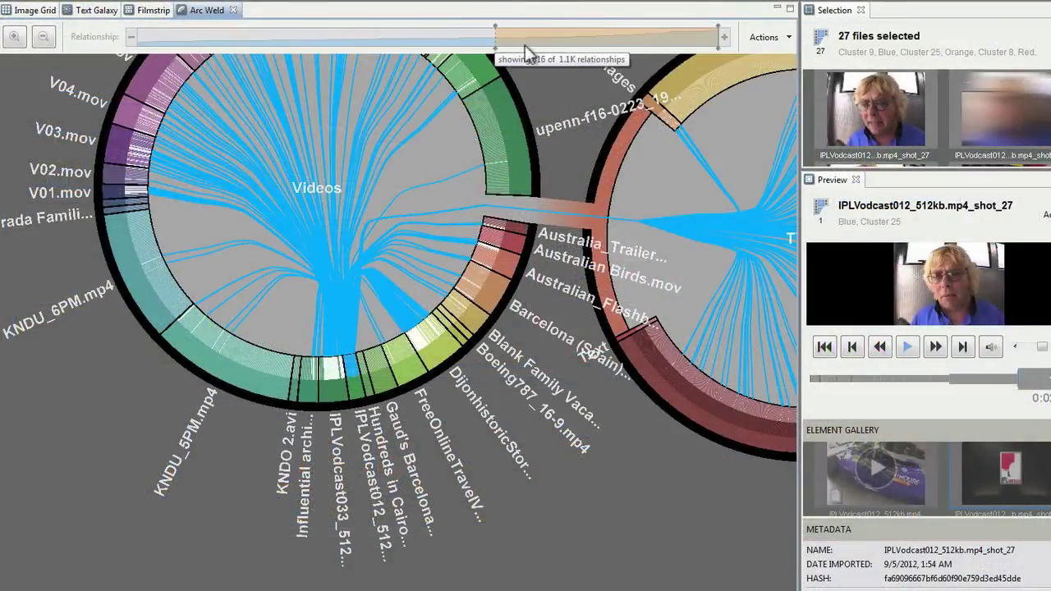
Narrow the Arc Weld relationship range, then start tagging the six selected apple files
drag(679, 46, 711, 41)
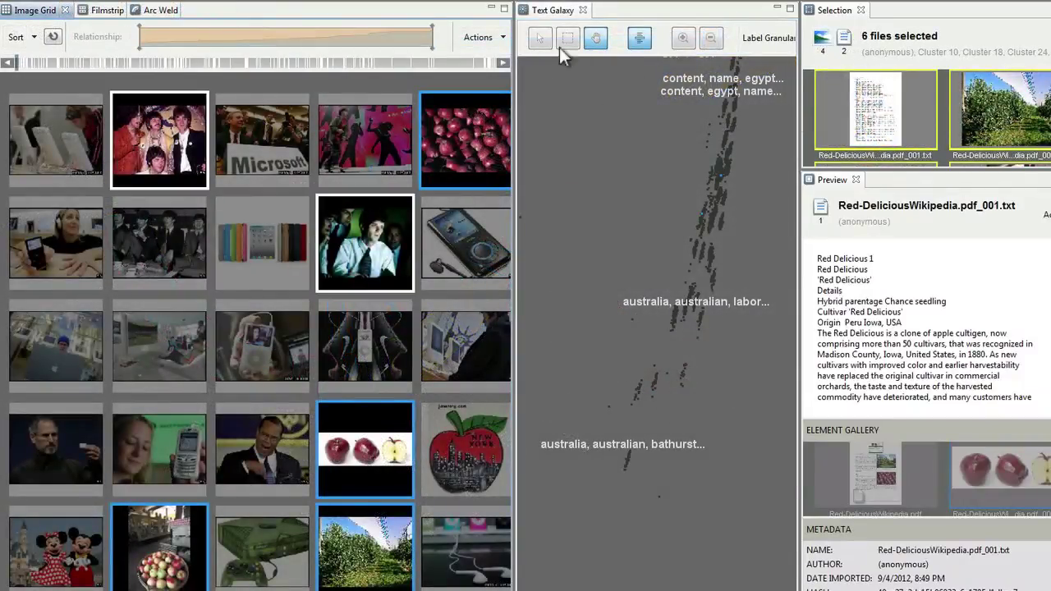
click(493, 37)
click(497, 59)
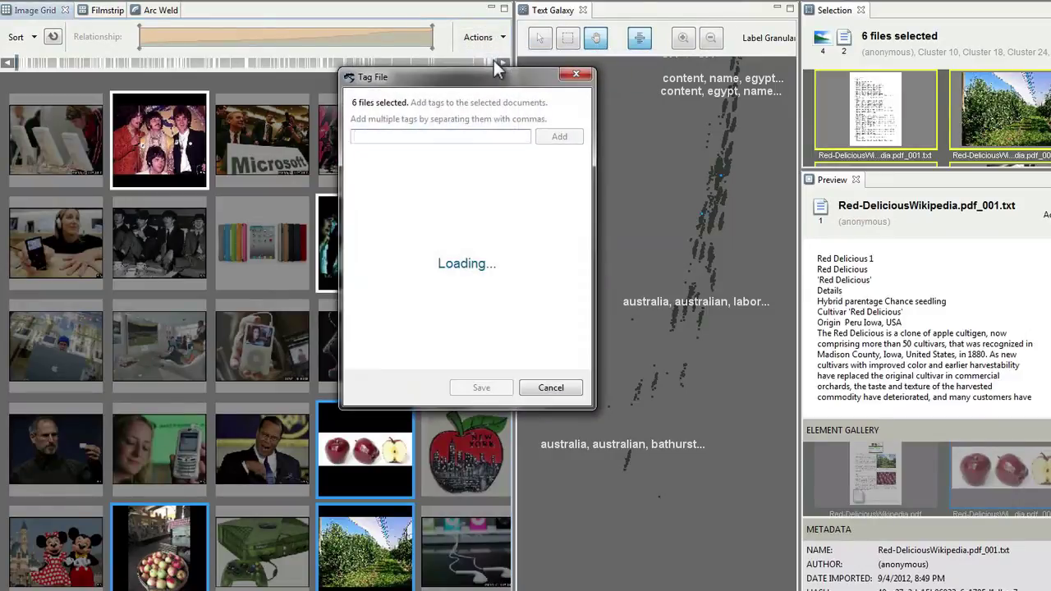